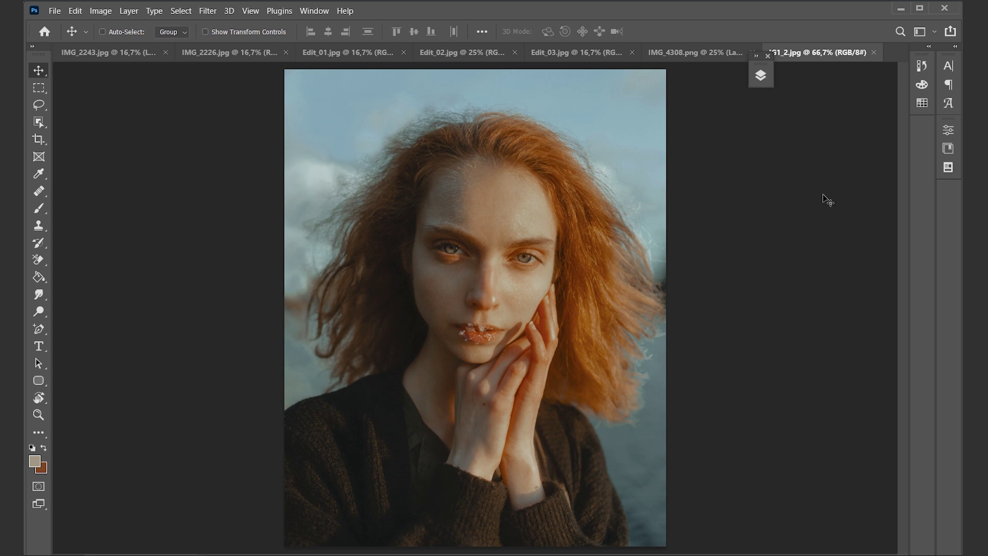
# Review the finished multiple-exposure examples Edit_01.jpg, Edit_02.jpg and Edit_03.jpg, and return to the red-haired portrait.
pyautogui.click(344, 53)
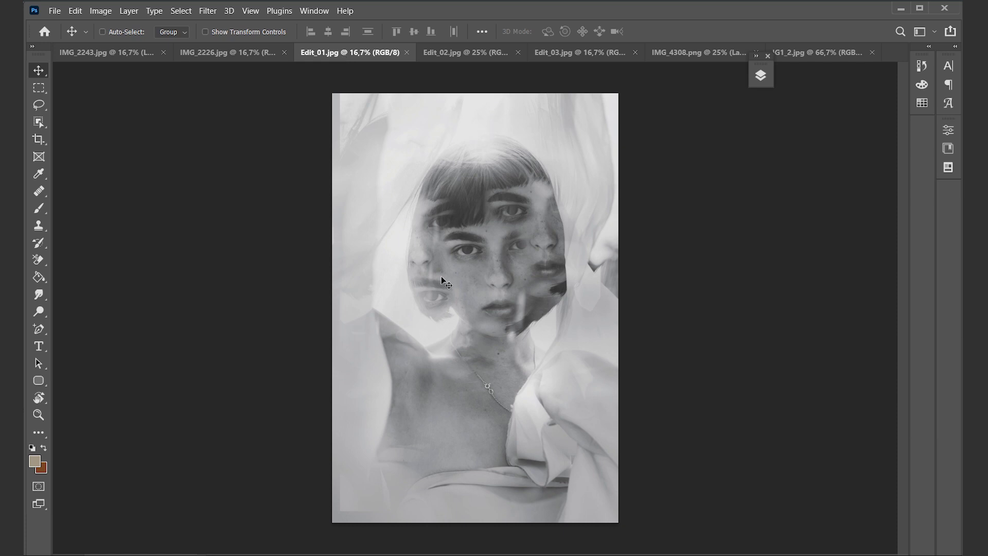
pyautogui.click(479, 54)
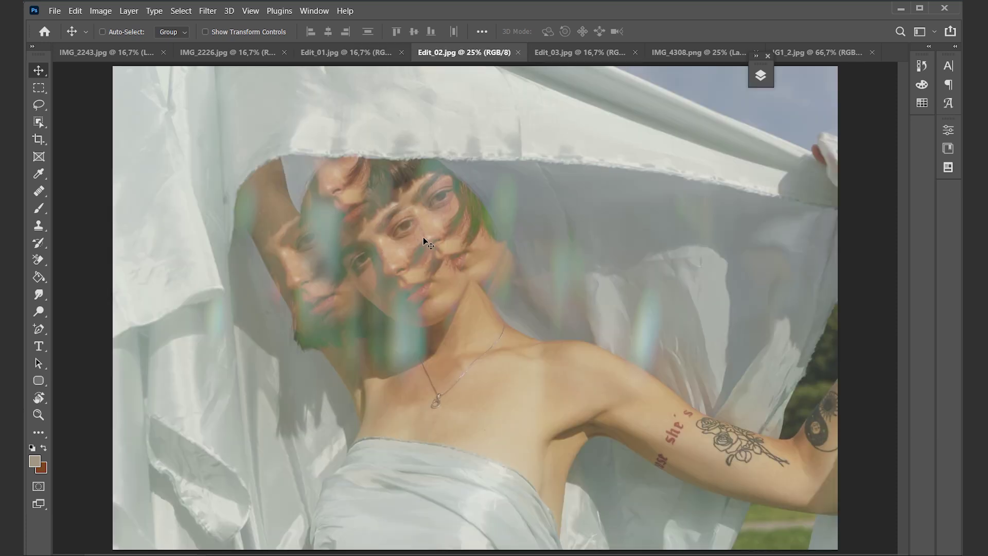
pyautogui.click(558, 57)
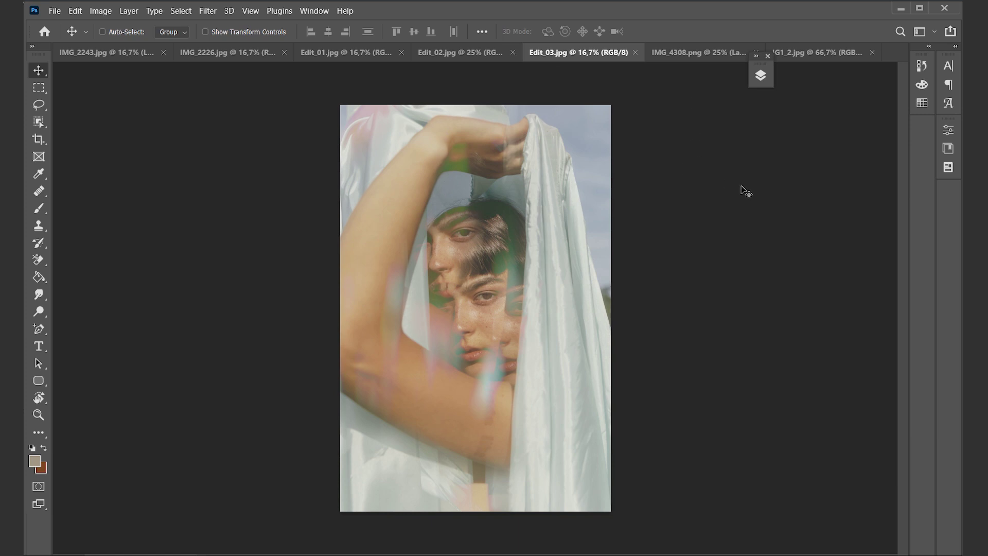
pyautogui.click(822, 52)
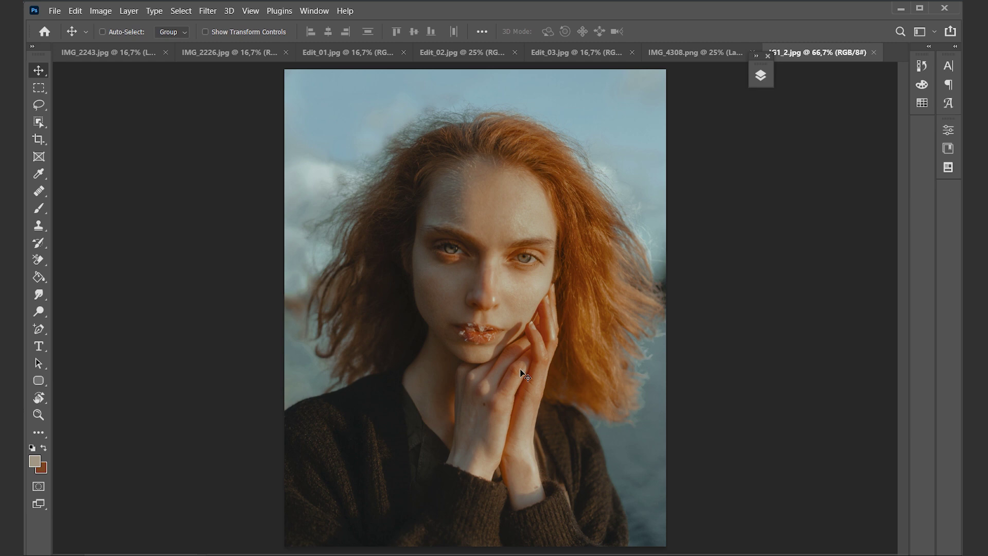
# Show the portrait's layers and unlock its Background layer, keeping the Normal blend mode.
pyautogui.click(762, 79)
pyautogui.click(756, 55)
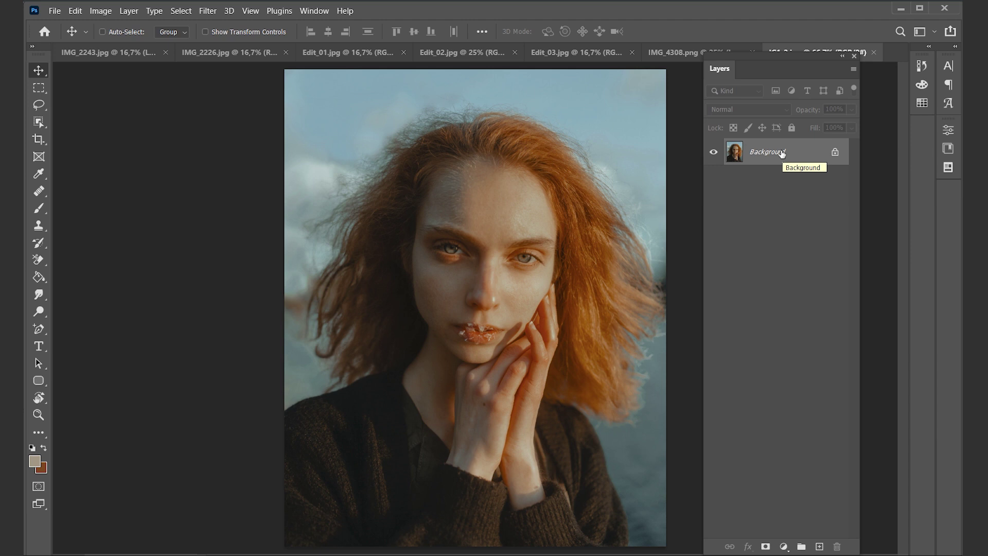
pyautogui.click(835, 152)
pyautogui.click(741, 109)
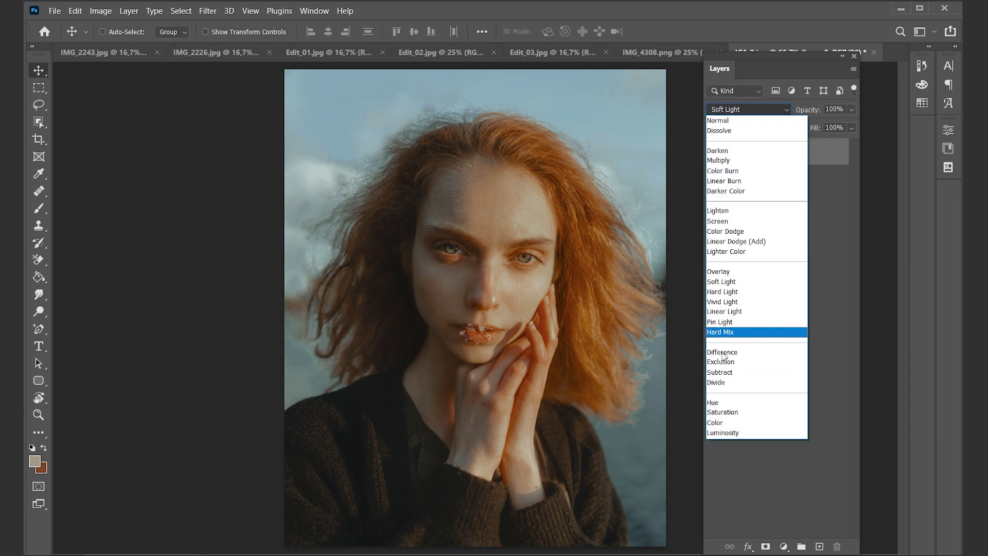
pyautogui.click(819, 231)
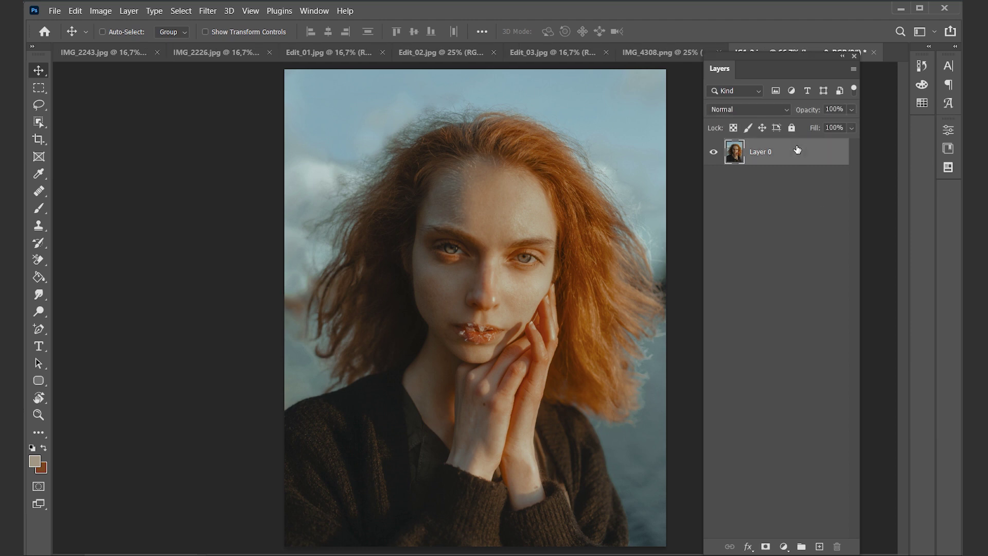
# Duplicate the unlocked portrait layer and name the copy Blend 1.
pyautogui.hotkey('ctrl', 'j')
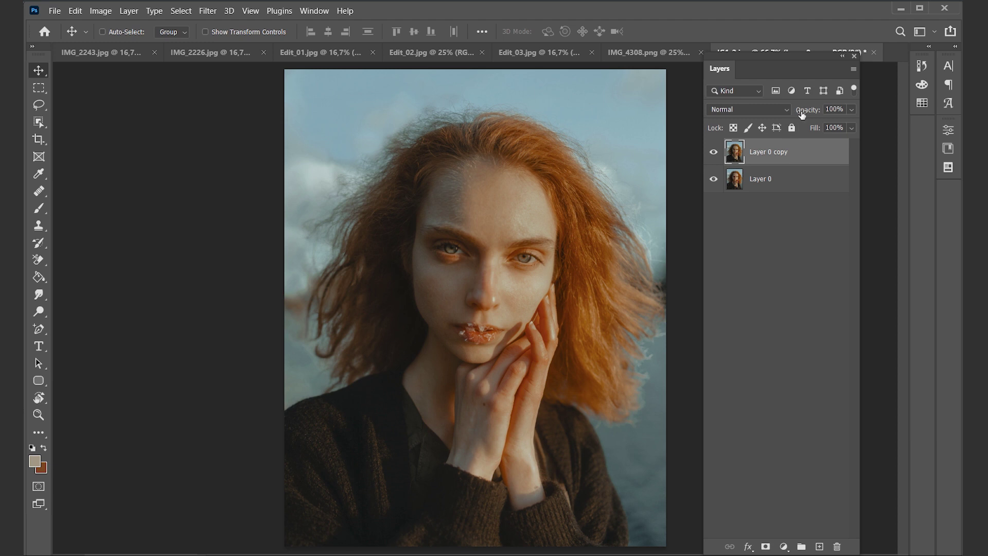
pyautogui.write('Blend 1')
pyautogui.press('Return')
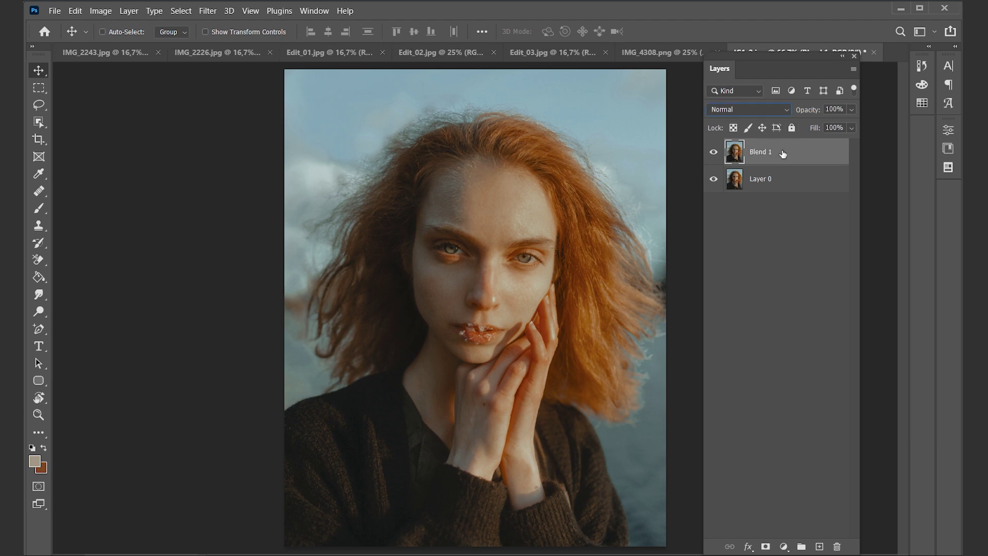
# Set Blend 1's opacity to 25% and shift the copy off the original face.
pyautogui.click(852, 109)
pyautogui.click(805, 125)
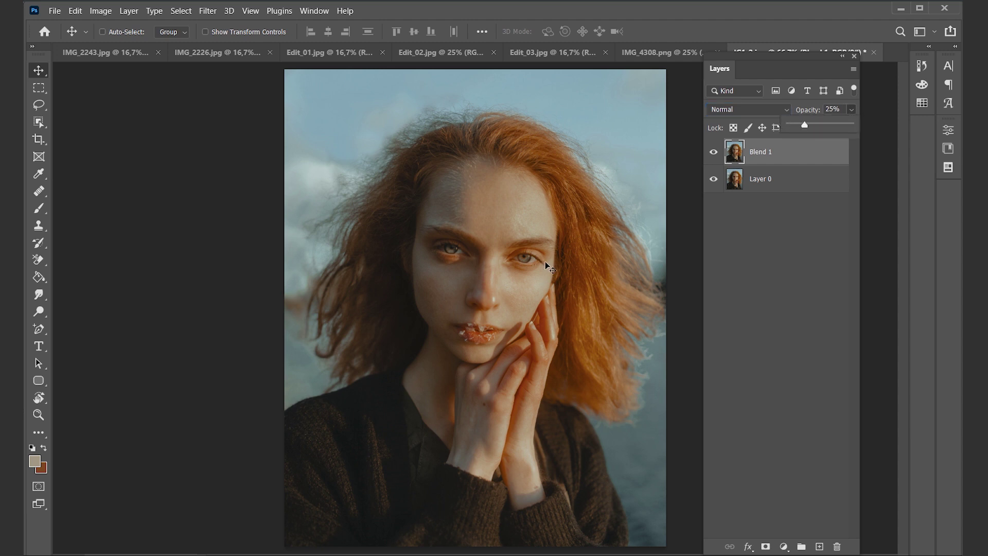
pyautogui.moveTo(468, 245)
pyautogui.mouseDown()
pyautogui.moveTo(421, 248)
pyautogui.moveTo(391, 175)
pyautogui.moveTo(391, 263)
pyautogui.moveTo(435, 237)
pyautogui.moveTo(430, 266)
pyautogui.moveTo(403, 249)
pyautogui.moveTo(396, 225)
pyautogui.moveTo(409, 266)
pyautogui.moveTo(469, 236)
pyautogui.mouseUp()
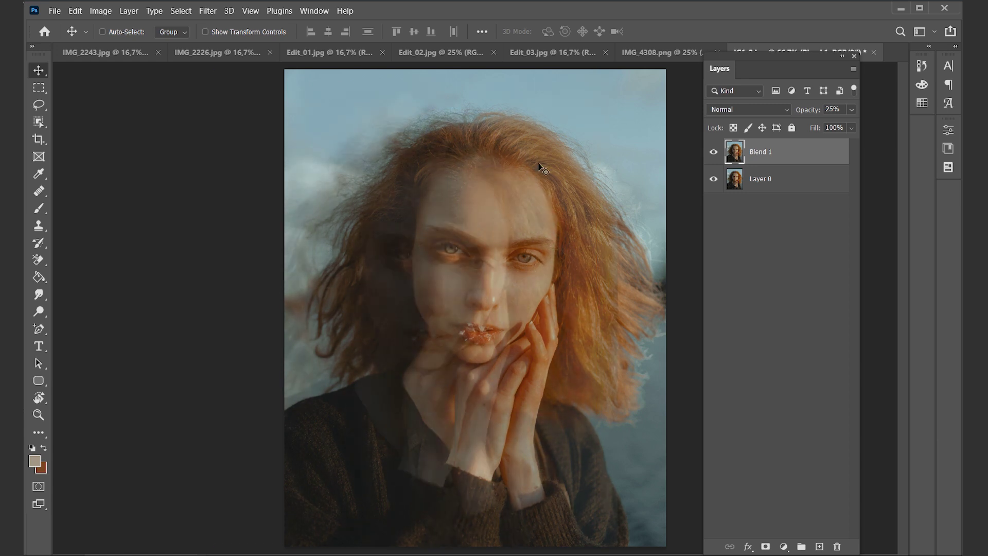
# Set Blend 1's opacity to 34% and reposition it so its face sits slightly lower and left of the original.
pyautogui.click(851, 111)
pyautogui.moveTo(807, 126); pyautogui.dragTo(817, 130)
pyautogui.moveTo(455, 341)
pyautogui.mouseDown()
pyautogui.moveTo(455, 330)
pyautogui.moveTo(466, 340)
pyautogui.mouseUp()
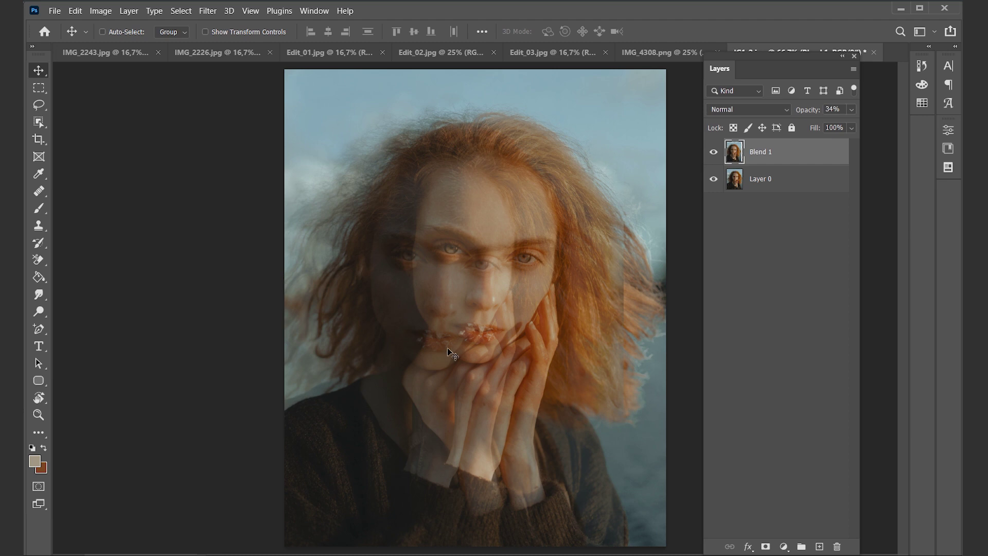
pyautogui.moveTo(430, 286)
pyautogui.mouseDown()
pyautogui.moveTo(430, 297)
pyautogui.moveTo(425, 271)
pyautogui.moveTo(417, 294)
pyautogui.moveTo(437, 295)
pyautogui.moveTo(436, 278)
pyautogui.moveTo(434, 294)
pyautogui.mouseUp()
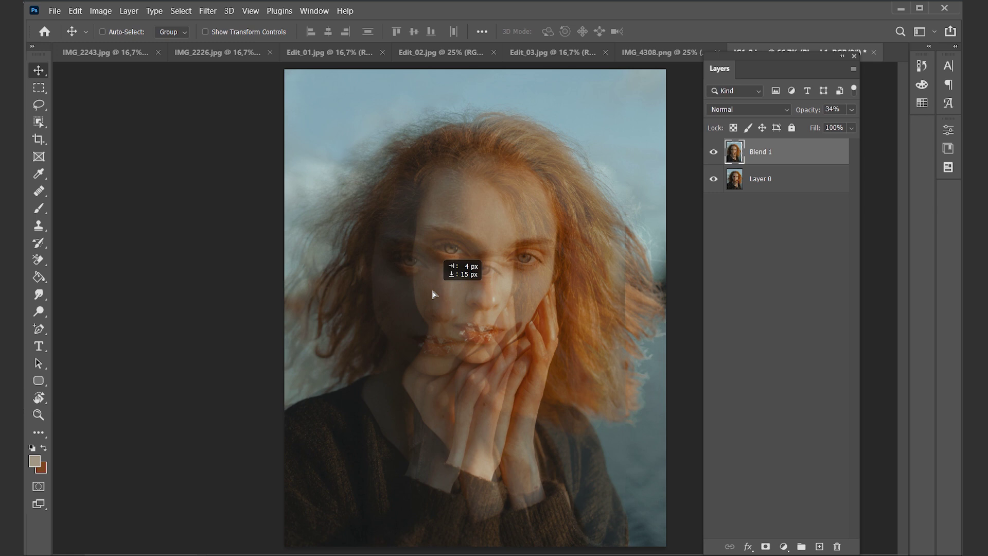
pyautogui.moveTo(433, 291); pyautogui.dragTo(395, 302)
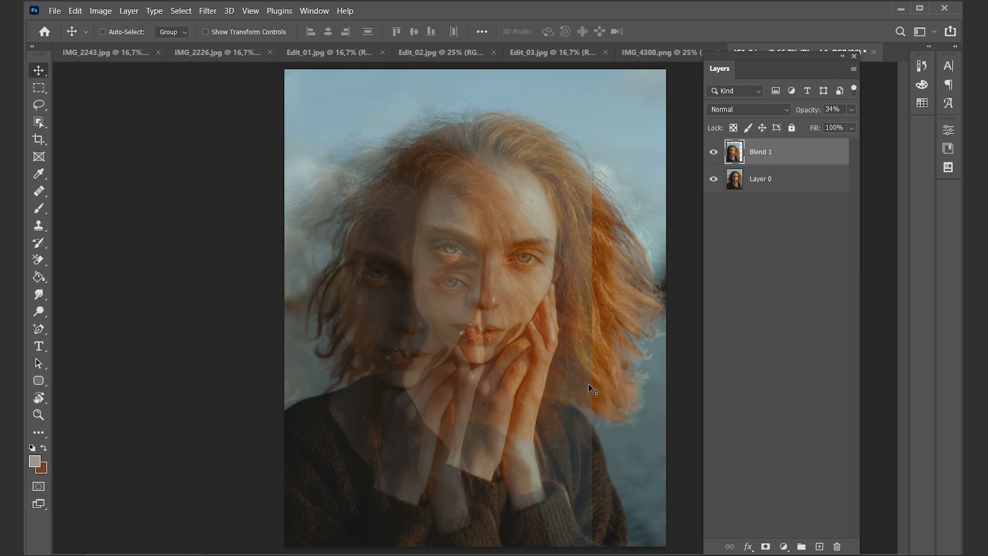
pyautogui.moveTo(461, 331); pyautogui.dragTo(481, 324)
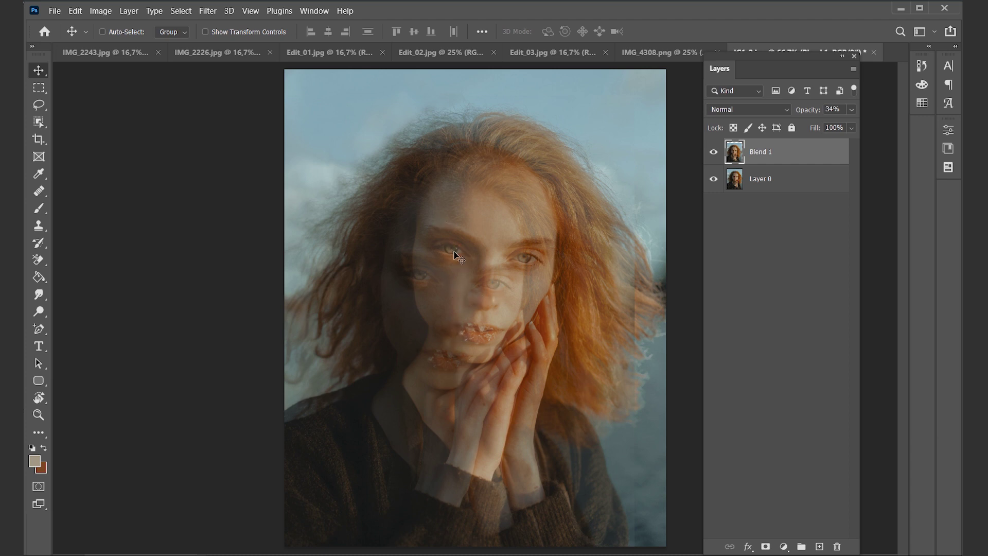
pyautogui.moveTo(441, 286); pyautogui.dragTo(431, 288)
# Restore Blend 1's opacity to 100% and hide it with a black layer mask.
pyautogui.click(849, 112)
pyautogui.moveTo(850, 119); pyautogui.dragTo(879, 127)
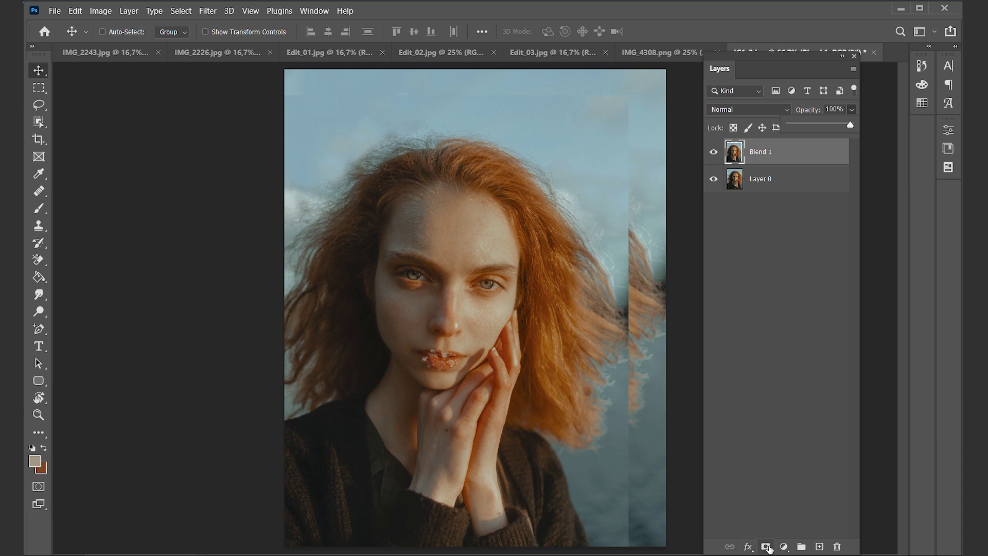
pyautogui.keyDown('alt'); pyautogui.click(767, 546); pyautogui.keyUp('alt')
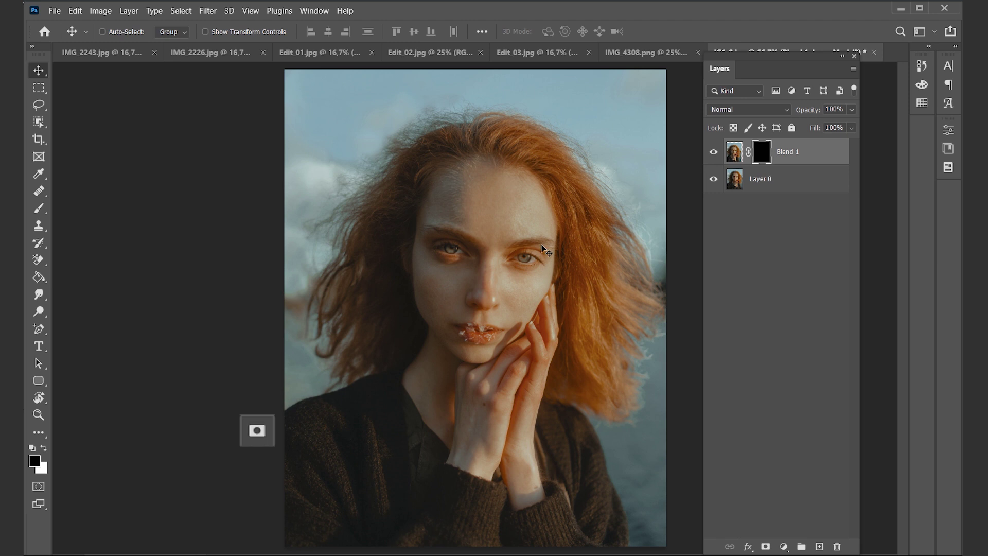
# Set up a soft white Brush at 158 px size and 75% opacity for painting on the mask.
pyautogui.click(44, 447)
pyautogui.click(39, 213)
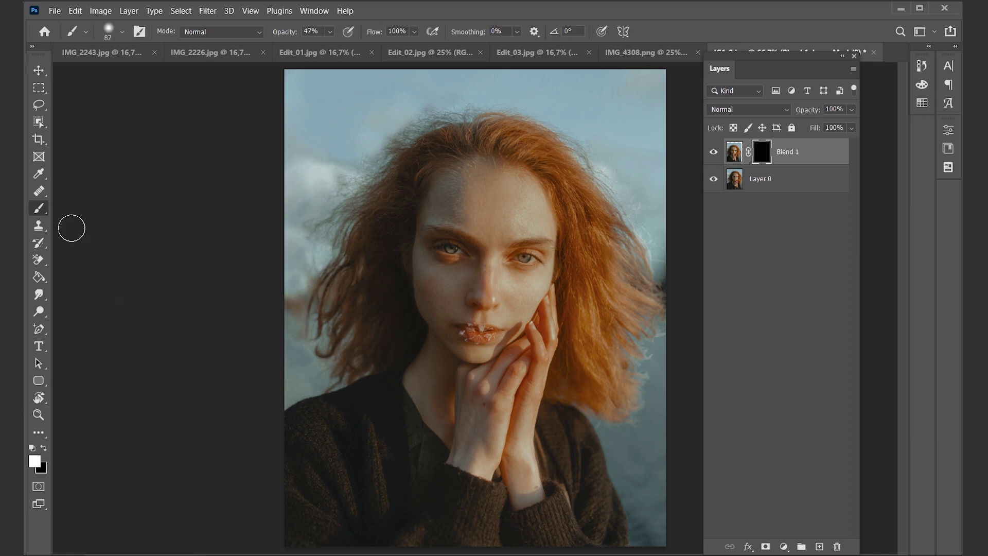
pyautogui.click(122, 32)
pyautogui.click(123, 33)
pyautogui.click(121, 32)
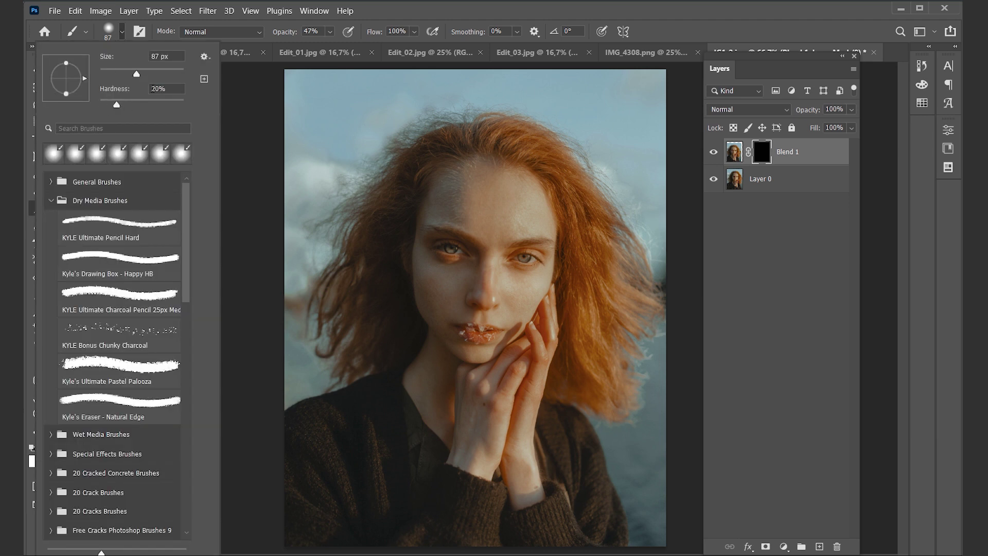
pyautogui.click(138, 89)
pyautogui.moveTo(136, 76); pyautogui.dragTo(153, 76)
pyautogui.click(330, 32)
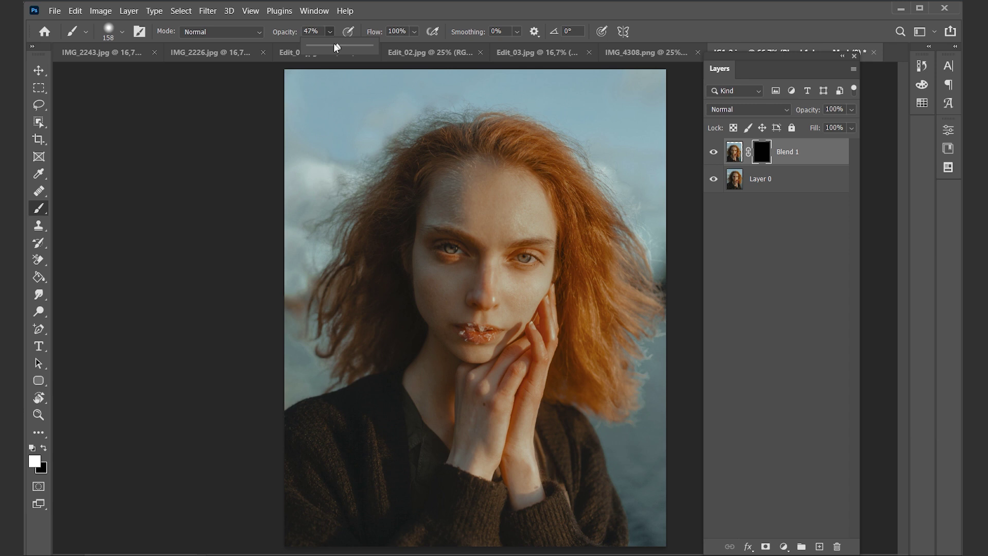
pyautogui.moveTo(337, 51); pyautogui.dragTo(352, 49)
# Paint white on Blend 1's mask to reveal the second face, neck and hands left of the original face.
pyautogui.moveTo(439, 258)
pyautogui.mouseDown()
pyautogui.moveTo(440, 275)
pyautogui.moveTo(411, 287)
pyautogui.moveTo(435, 301)
pyautogui.moveTo(427, 348)
pyautogui.moveTo(416, 330)
pyautogui.mouseUp()
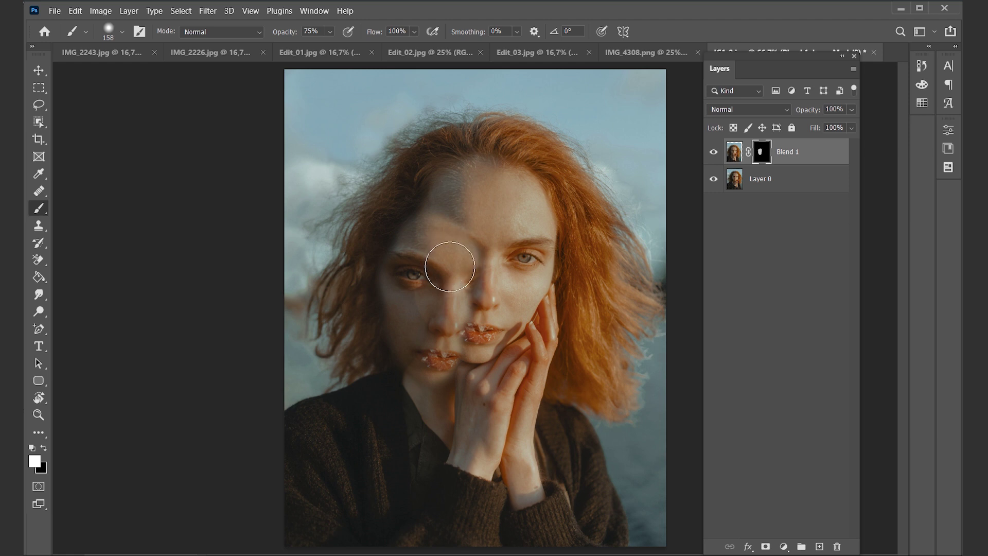
pyautogui.moveTo(430, 294)
pyautogui.mouseDown()
pyautogui.moveTo(389, 269)
pyautogui.moveTo(382, 358)
pyautogui.moveTo(365, 349)
pyautogui.moveTo(394, 214)
pyautogui.moveTo(394, 413)
pyautogui.moveTo(419, 511)
pyautogui.mouseUp()
pyautogui.moveTo(481, 273); pyautogui.dragTo(486, 284)
# Paint black at 16% brush opacity on Blend 1's mask to blend the forehead and the original left eye back in.
pyautogui.moveTo(330, 32); pyautogui.dragTo(299, 46)
pyautogui.press('x')
pyautogui.moveTo(400, 204)
pyautogui.mouseDown()
pyautogui.moveTo(510, 263)
pyautogui.moveTo(497, 268)
pyautogui.mouseUp()
# Nudge Blend 1 slightly left and down, and paint white at 16% opacity over its mask to reveal the hair on the left.
pyautogui.press('v')
pyautogui.moveTo(413, 272)
pyautogui.mouseDown()
pyautogui.moveTo(335, 203)
pyautogui.moveTo(407, 277)
pyautogui.mouseUp()
pyautogui.press('b')
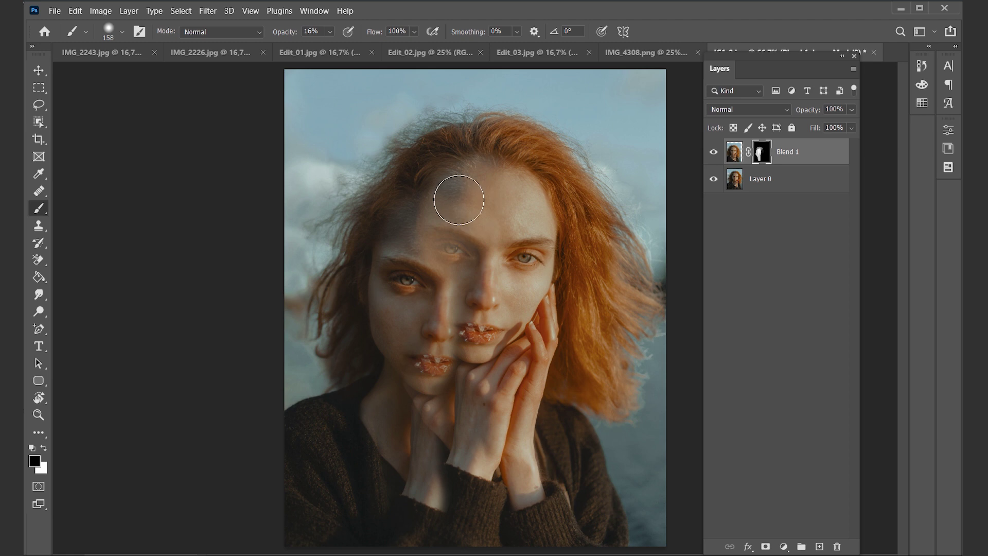
pyautogui.press('x')
pyautogui.moveTo(324, 357)
pyautogui.mouseDown()
pyautogui.moveTo(322, 289)
pyautogui.moveTo(359, 366)
pyautogui.mouseUp()
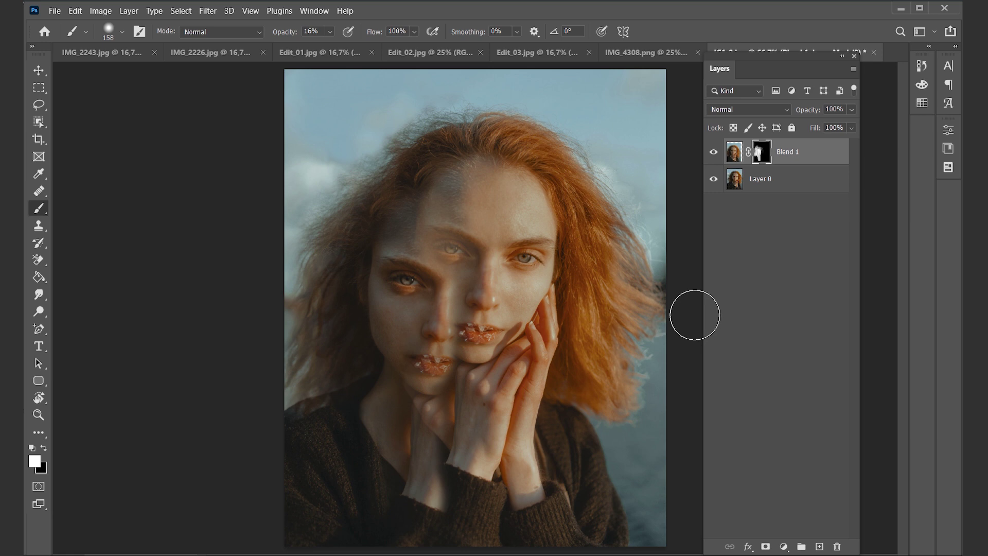
# Duplicate Layer 0 and name the copy Blend 2.
pyautogui.click(779, 188)
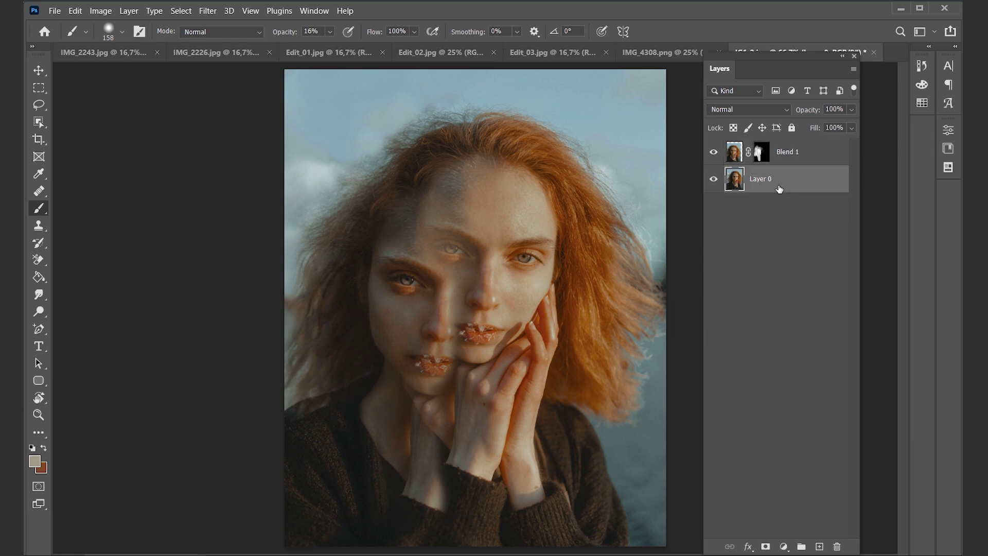
pyautogui.hotkey('ctrl', 'j')
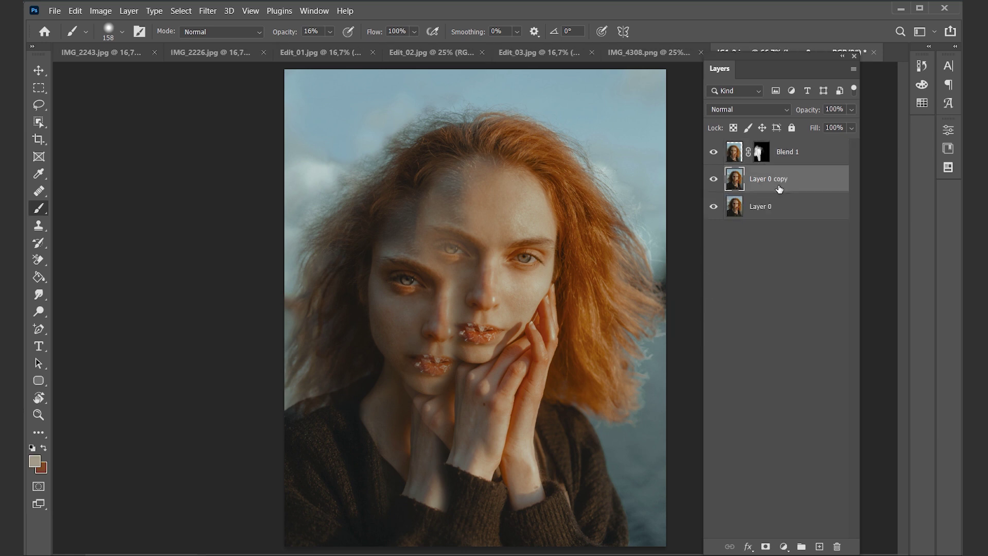
pyautogui.doubleClick(779, 188)
pyautogui.write('Blend 2')
pyautogui.press('Return')
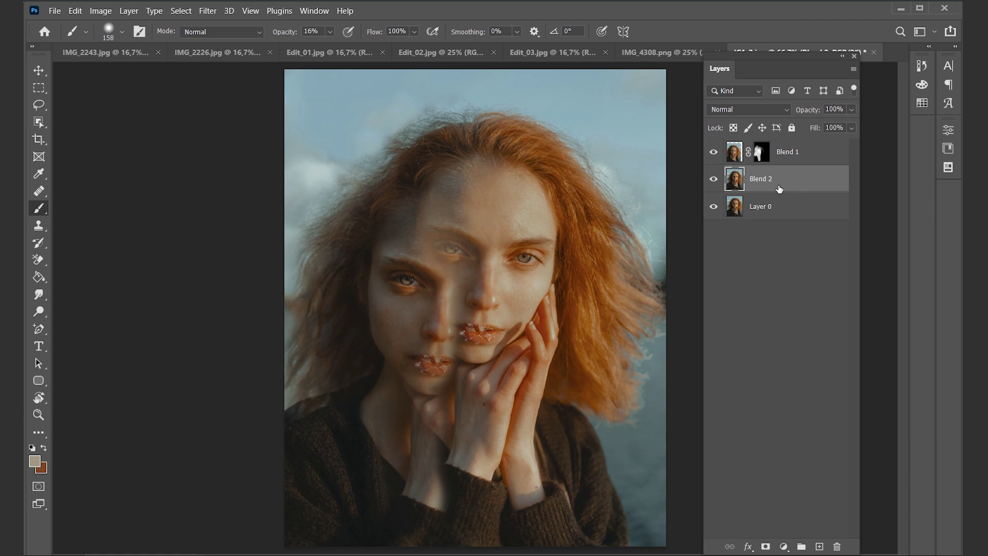
# Set Blend 2's opacity to 38% and move it down and right until its face sits beside the original's hands.
pyautogui.click(852, 110)
pyautogui.click(38, 70)
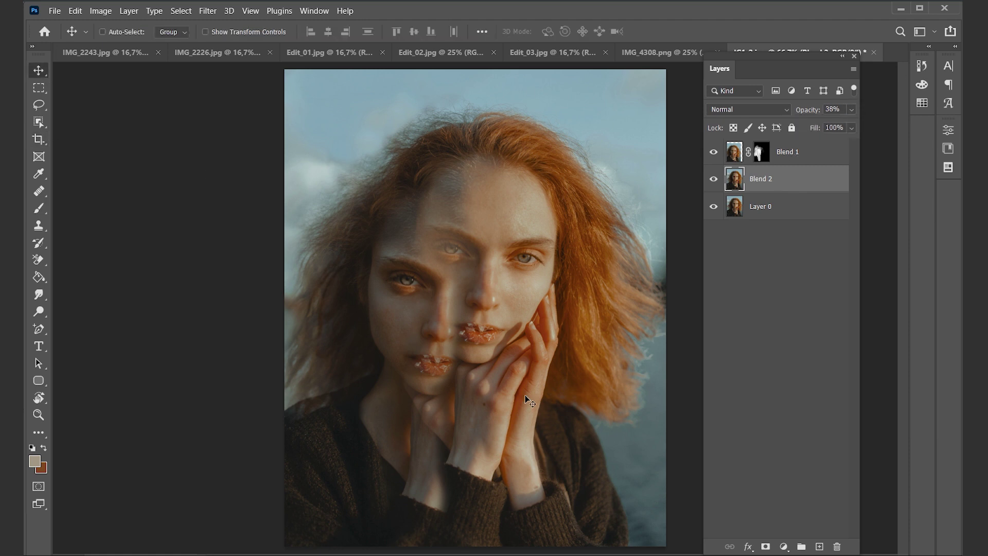
pyautogui.moveTo(435, 303); pyautogui.dragTo(499, 283)
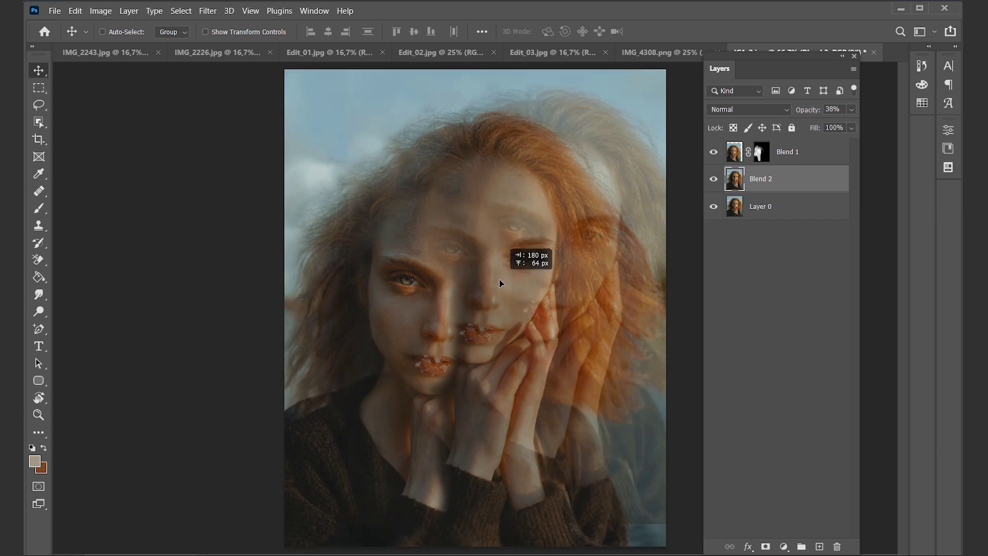
pyautogui.moveTo(499, 279); pyautogui.dragTo(478, 325)
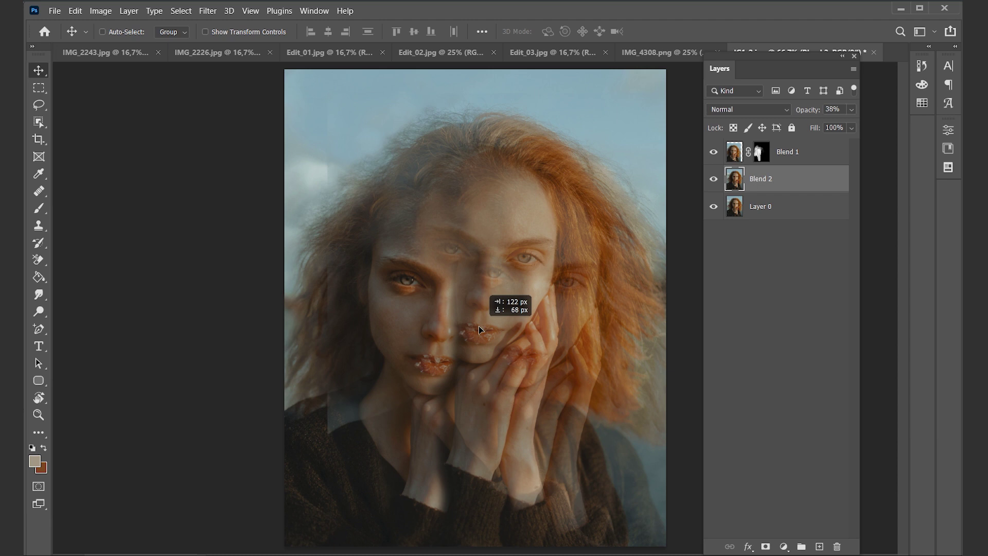
pyautogui.moveTo(478, 325); pyautogui.dragTo(483, 326)
pyautogui.moveTo(529, 350); pyautogui.dragTo(525, 373)
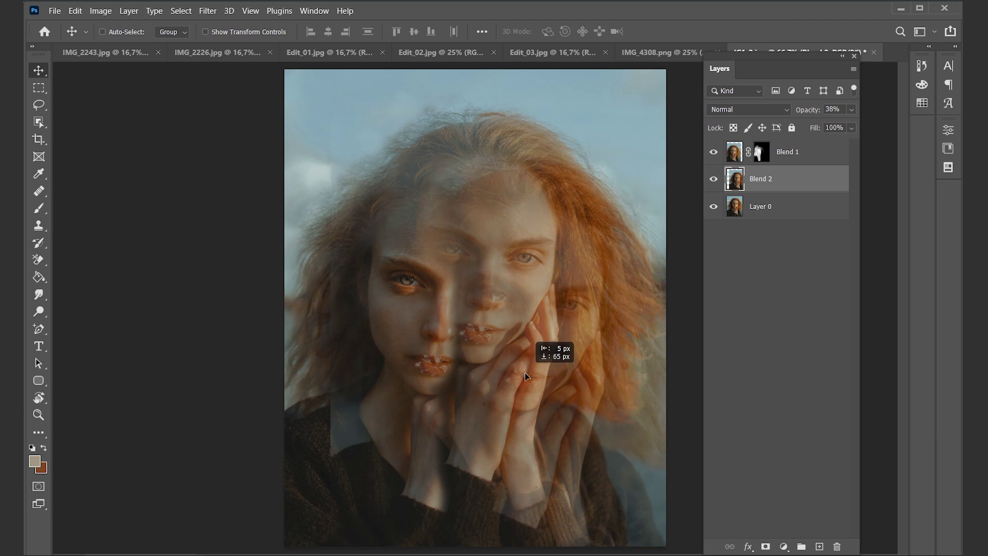
pyautogui.moveTo(525, 373); pyautogui.dragTo(524, 376)
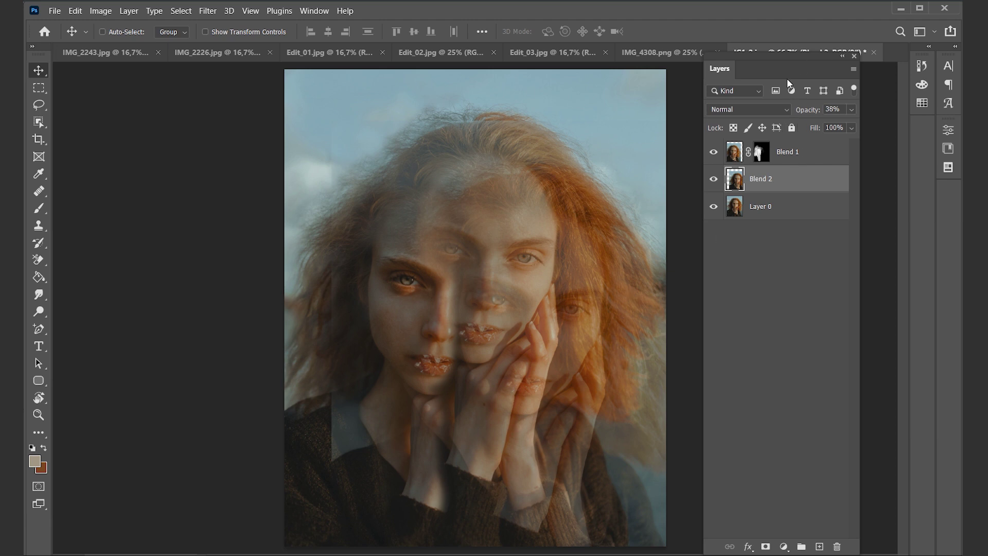
# Restore Blend 2's opacity to 100% and move the layer above Blend 1.
pyautogui.click(850, 112)
pyautogui.moveTo(807, 186); pyautogui.dragTo(806, 152)
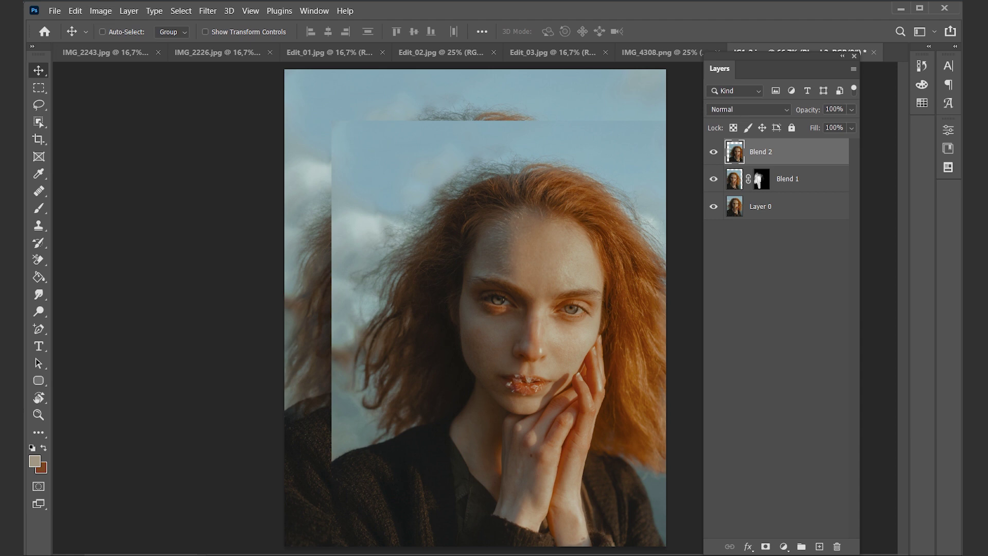
# Add a hide-all mask to Blend 2 and paint white on it to reveal its face, hands and hair at the lower right.
pyautogui.keyDown('alt'); pyautogui.click(766, 547); pyautogui.keyUp('alt')
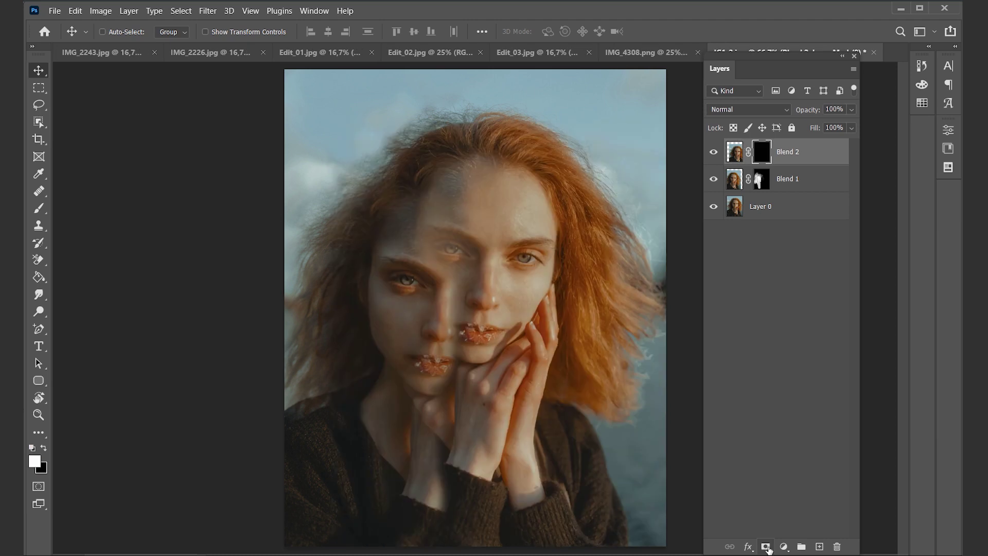
pyautogui.click(30, 195)
pyautogui.click(39, 208)
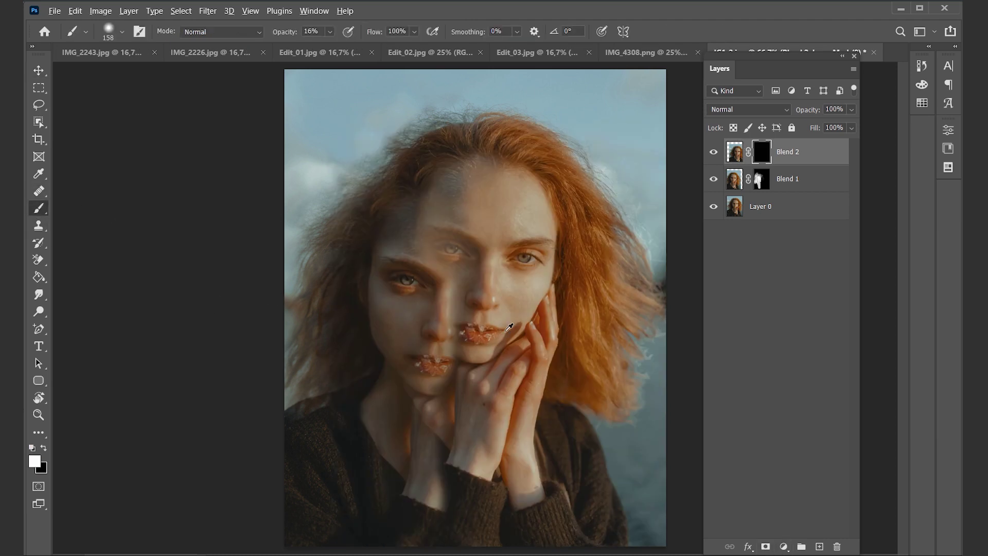
pyautogui.click(330, 31)
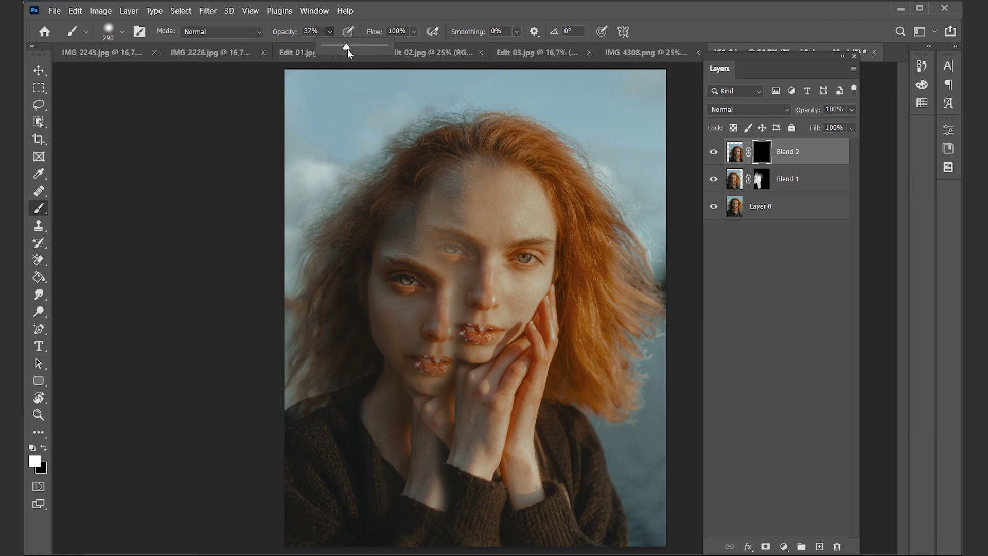
pyautogui.moveTo(551, 364)
pyautogui.mouseDown()
pyautogui.moveTo(528, 298)
pyautogui.moveTo(529, 264)
pyautogui.moveTo(525, 475)
pyautogui.moveTo(549, 323)
pyautogui.moveTo(531, 503)
pyautogui.moveTo(565, 284)
pyautogui.moveTo(638, 518)
pyautogui.moveTo(662, 430)
pyautogui.mouseUp()
# Refine Blend 2's mask with a smaller brush, painting black around the original's eyes and white over the hands and sleeve.
pyautogui.press('[')
pyautogui.press('[')
pyautogui.press('[')
pyautogui.press('[')
pyautogui.press('[')
pyautogui.press('x')
pyautogui.moveTo(503, 254); pyautogui.dragTo(572, 249)
pyautogui.press('x')
pyautogui.moveTo(499, 415); pyautogui.dragTo(483, 412)
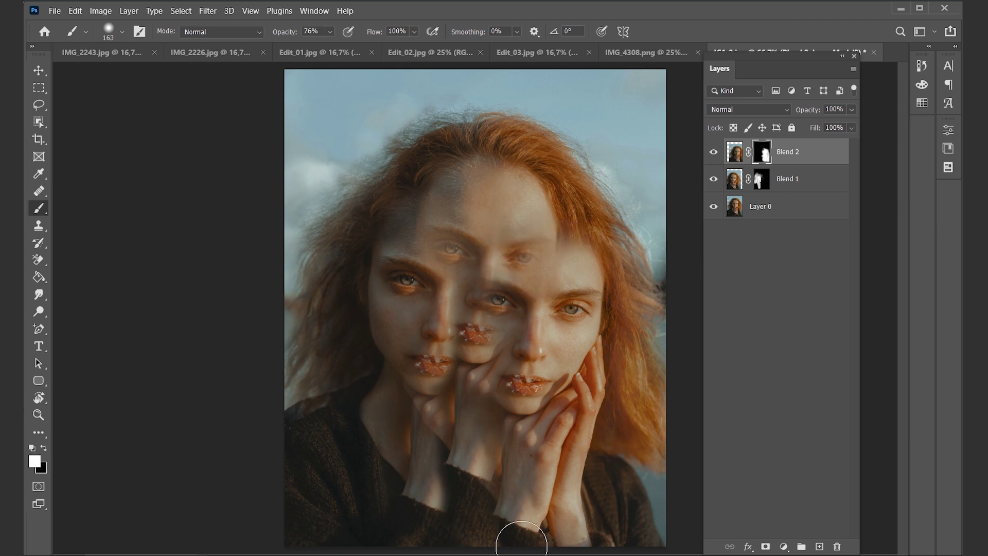
# Paint black at 29% brush opacity on Blend 2's mask to bring back the original face's eye.
pyautogui.press('x')
pyautogui.press('2')
pyautogui.press('9')
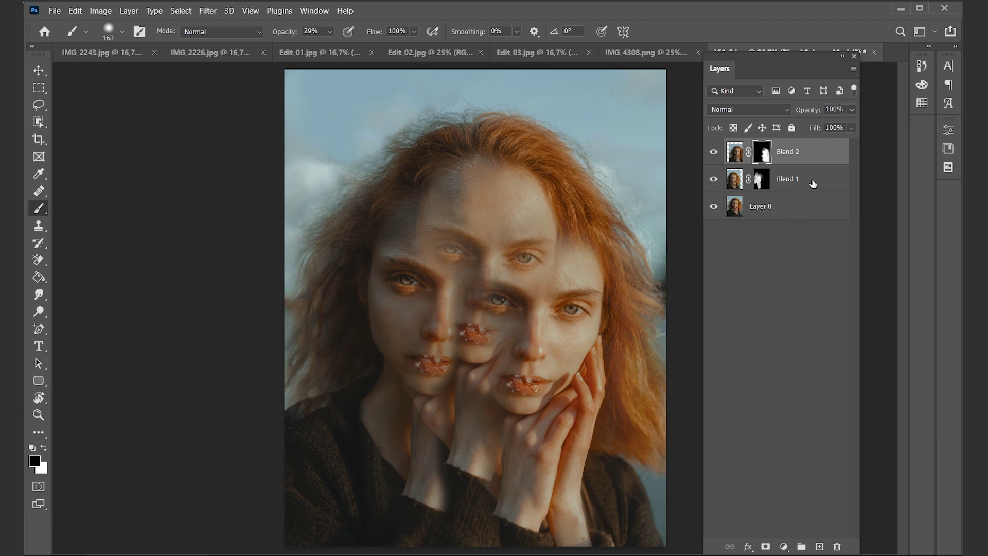
# Set the opacity of both Blend 1 and Blend 2 to 78%.
pyautogui.click(813, 184)
pyautogui.click(852, 110)
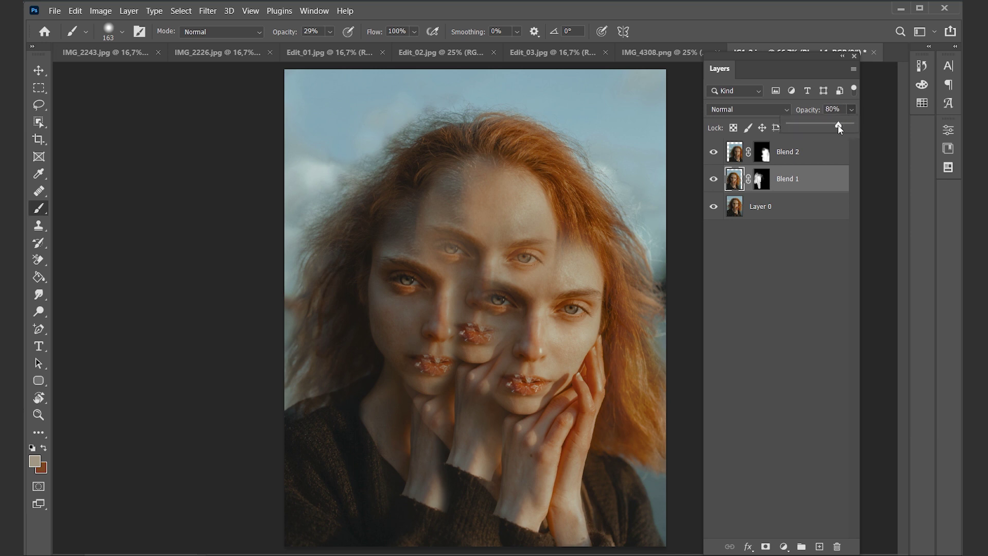
pyautogui.moveTo(839, 125); pyautogui.dragTo(838, 125)
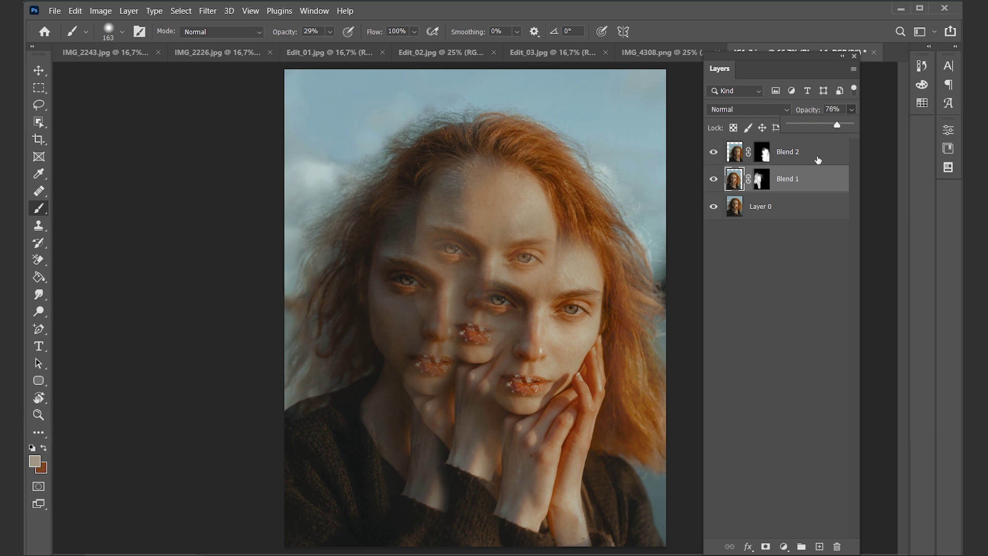
pyautogui.click(833, 140)
pyautogui.click(852, 110)
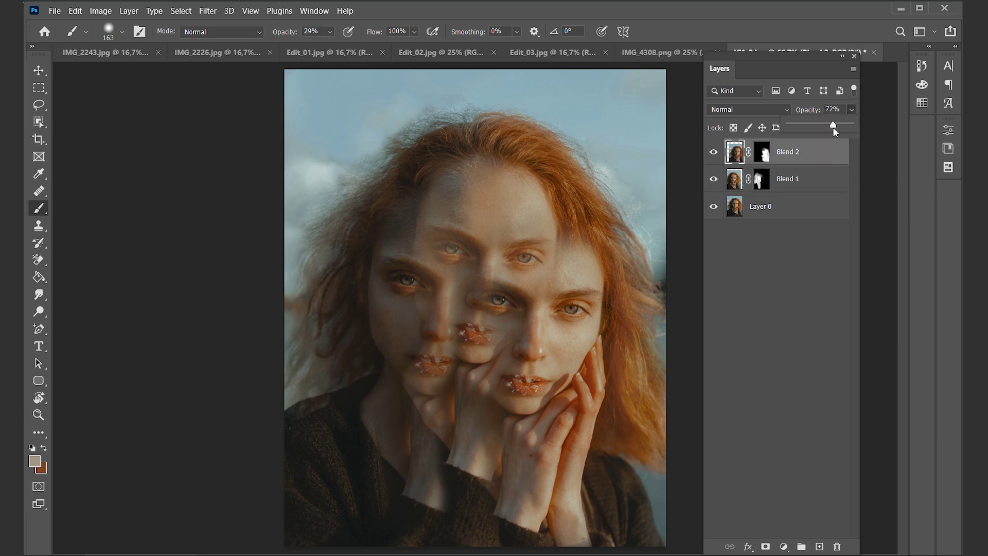
pyautogui.moveTo(833, 127); pyautogui.dragTo(828, 127)
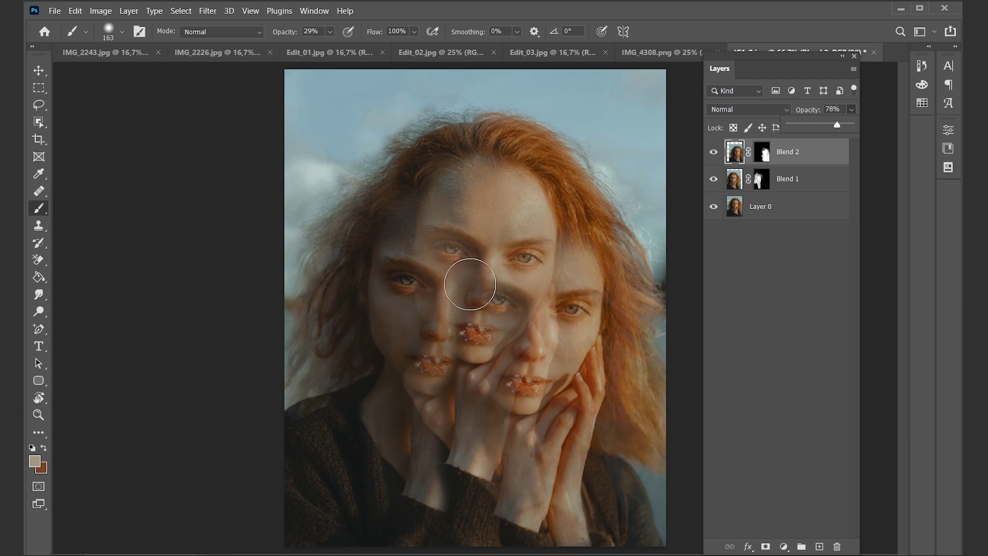
# Paint black at 29% opacity with a smaller brush on Blend 1's mask around the central face's nose.
pyautogui.click(760, 185)
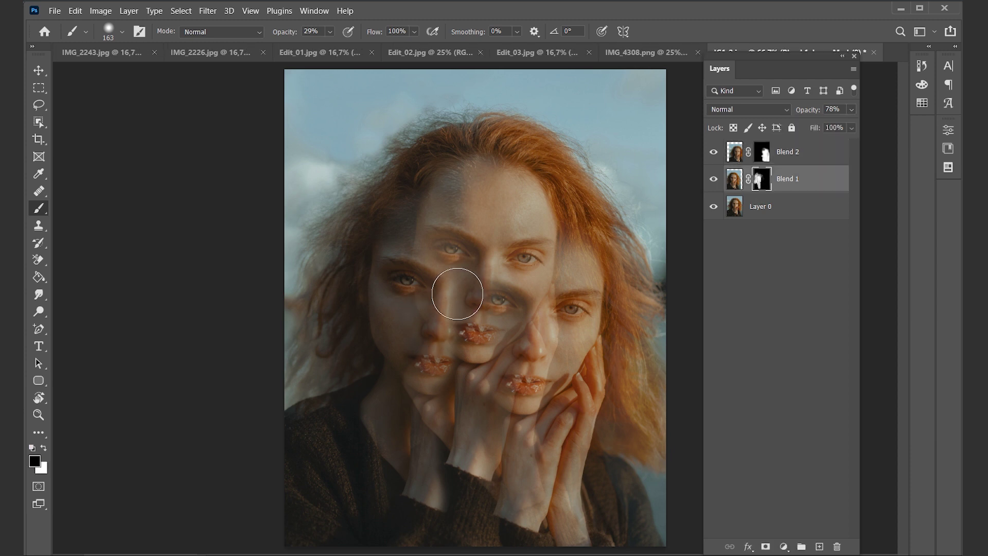
pyautogui.moveTo(485, 287); pyautogui.dragTo(473, 294)
pyautogui.press('x')
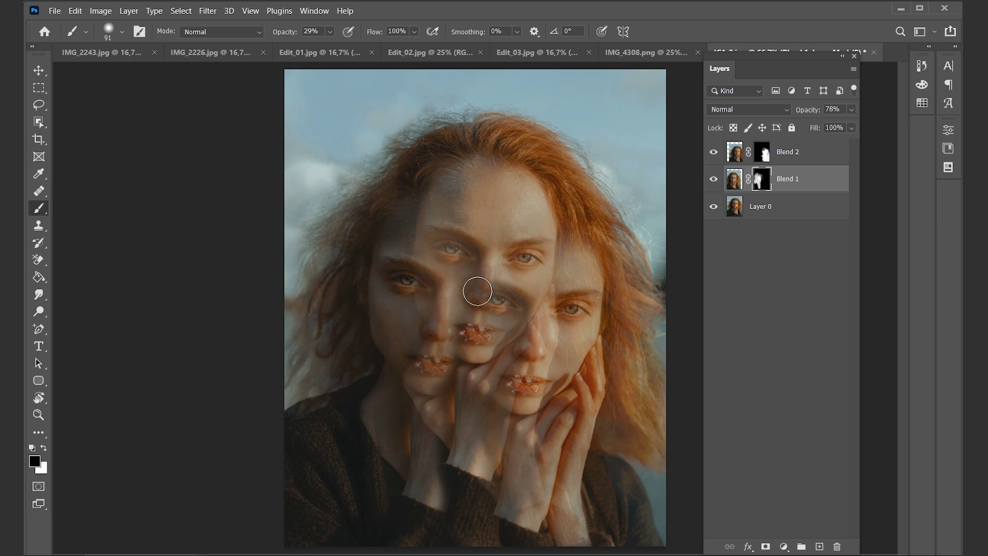
pyautogui.moveTo(490, 297)
pyautogui.mouseDown()
pyautogui.moveTo(499, 282)
pyautogui.moveTo(481, 343)
pyautogui.moveTo(482, 290)
pyautogui.moveTo(473, 320)
pyautogui.moveTo(509, 385)
pyautogui.moveTo(503, 392)
pyautogui.moveTo(475, 288)
pyautogui.mouseUp()
pyautogui.press('x')
# Set Blend 1's opacity to 79% and lower Blend 2's opacity slightly.
pyautogui.click(851, 109)
pyautogui.moveTo(840, 125)
pyautogui.mouseDown()
pyautogui.moveTo(826, 128)
pyautogui.moveTo(838, 131)
pyautogui.mouseUp()
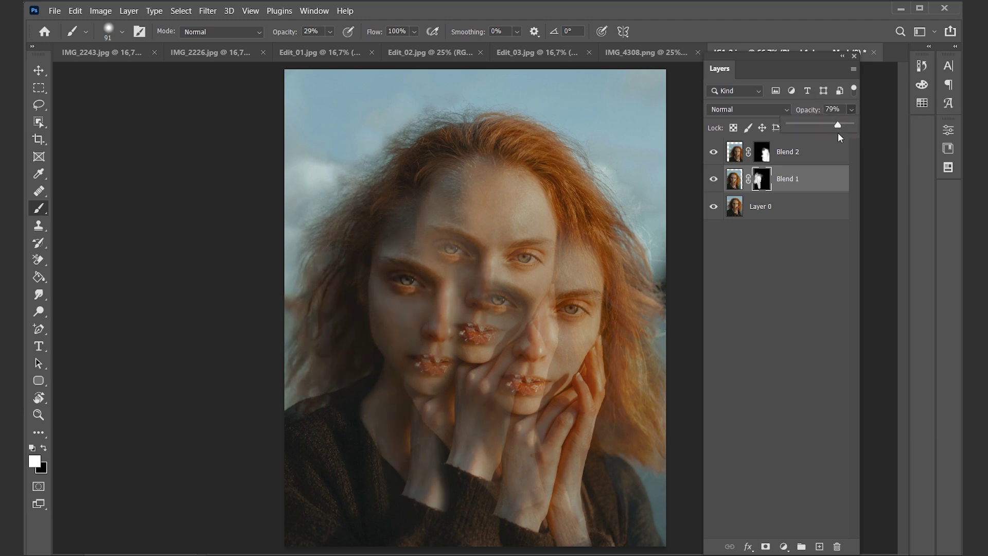
pyautogui.click(819, 154)
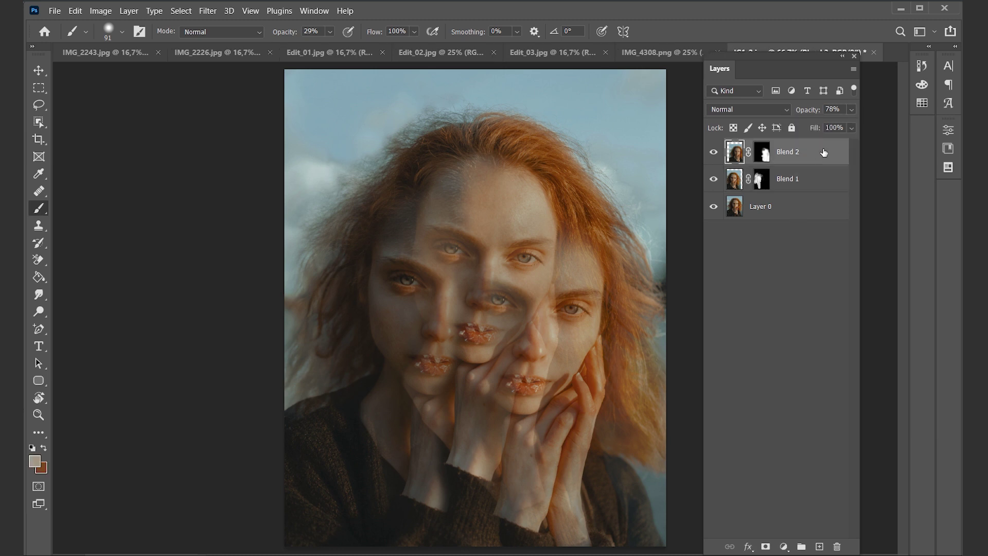
pyautogui.click(851, 109)
pyautogui.moveTo(835, 125); pyautogui.dragTo(833, 127)
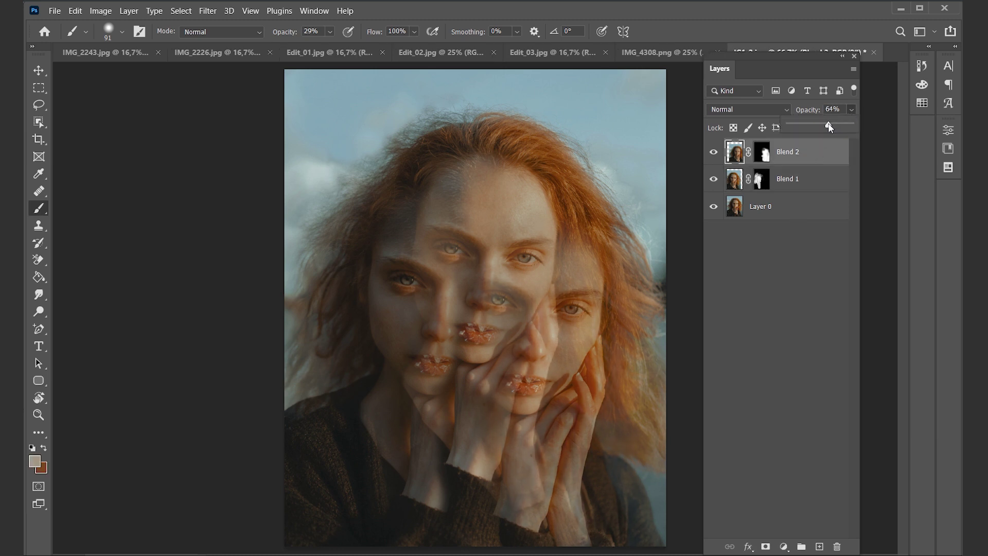
pyautogui.moveTo(830, 127); pyautogui.dragTo(832, 128)
# Duplicate Layer 0 and name the copy Blend 3.
pyautogui.click(792, 210)
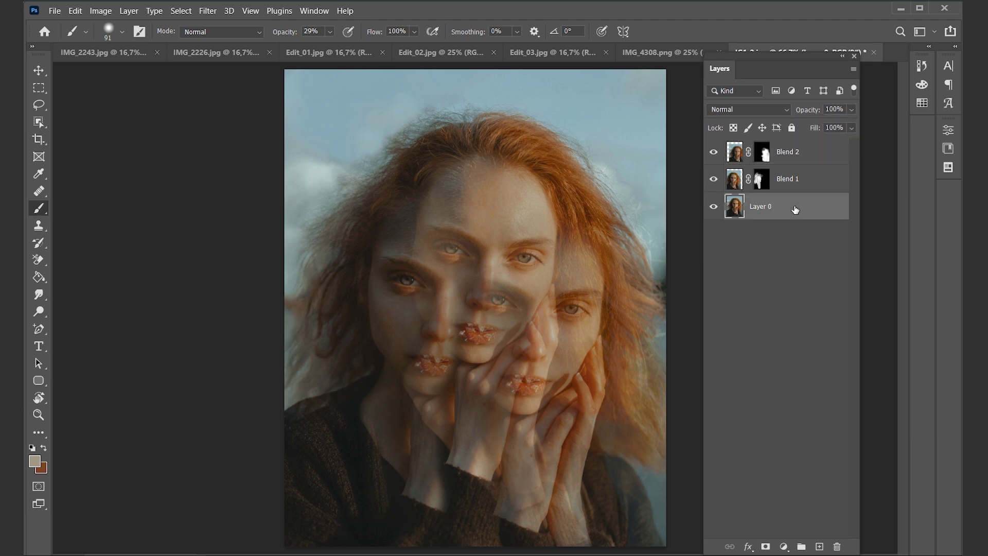
pyautogui.hotkey('ctrl', 'j')
pyautogui.doubleClick(774, 207)
pyautogui.write('Blend 3')
pyautogui.press('Return')
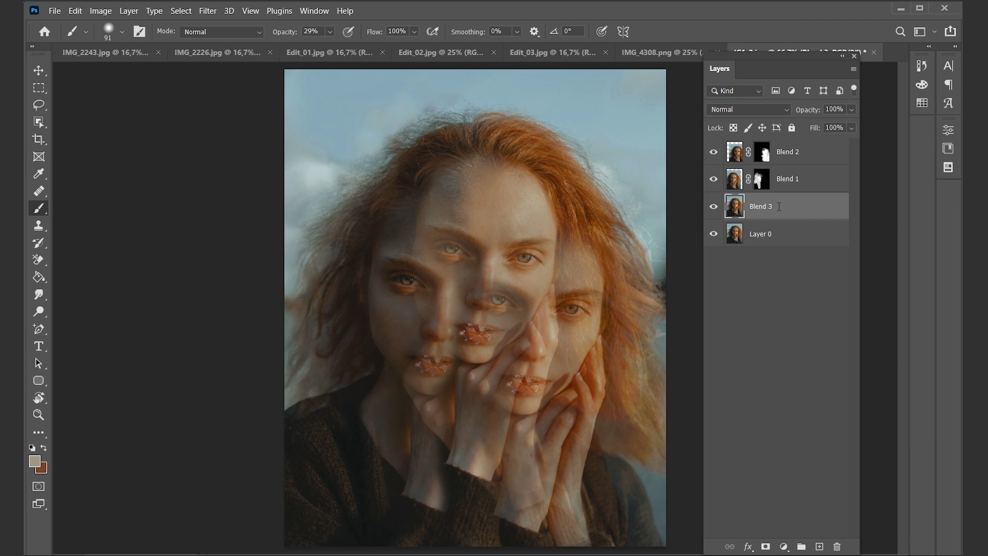
# Set Blend 3's opacity to 34% and move it up and left so its face sits above the left face.
pyautogui.click(852, 127)
pyautogui.press('v')
pyautogui.moveTo(412, 360); pyautogui.dragTo(334, 350)
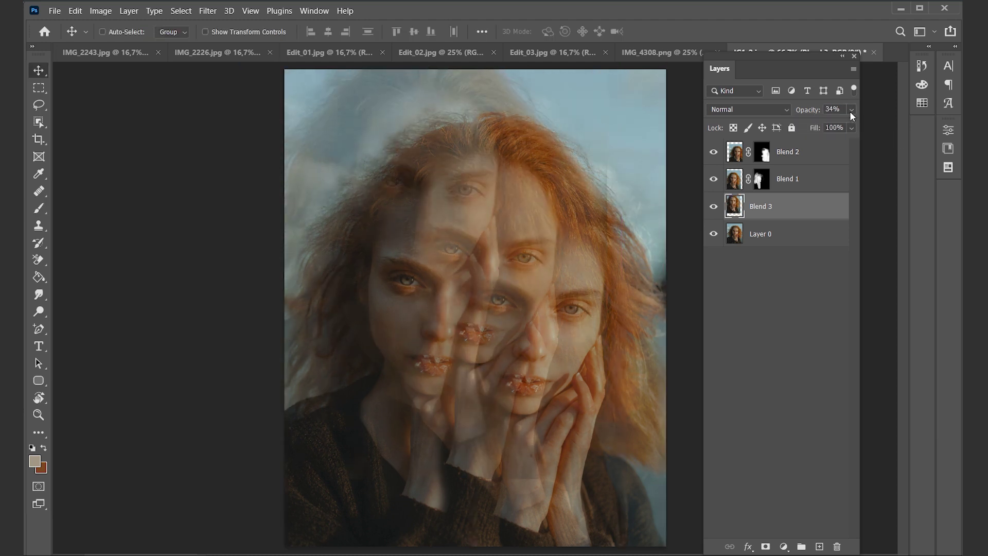
# Restore Blend 3 to 100% opacity and paint white at 29% on a new hide-all mask to reveal its face and hair.
pyautogui.keyDown('alt'); pyautogui.click(765, 547); pyautogui.keyUp('alt')
pyautogui.press('b')
pyautogui.moveTo(419, 180); pyautogui.dragTo(331, 182)
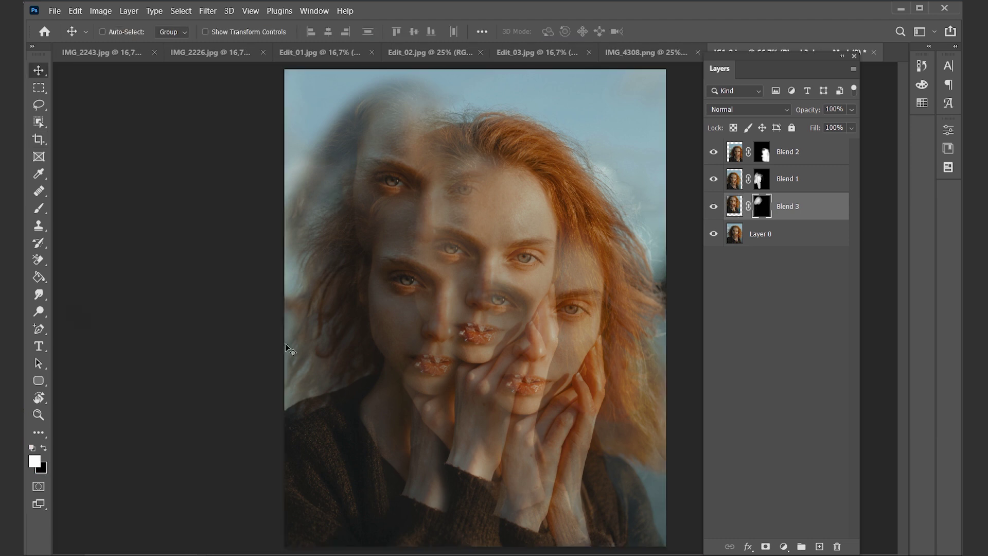
pyautogui.moveTo(432, 191)
pyautogui.mouseDown()
pyautogui.moveTo(427, 216)
pyautogui.moveTo(364, 115)
pyautogui.moveTo(322, 258)
pyautogui.mouseUp()
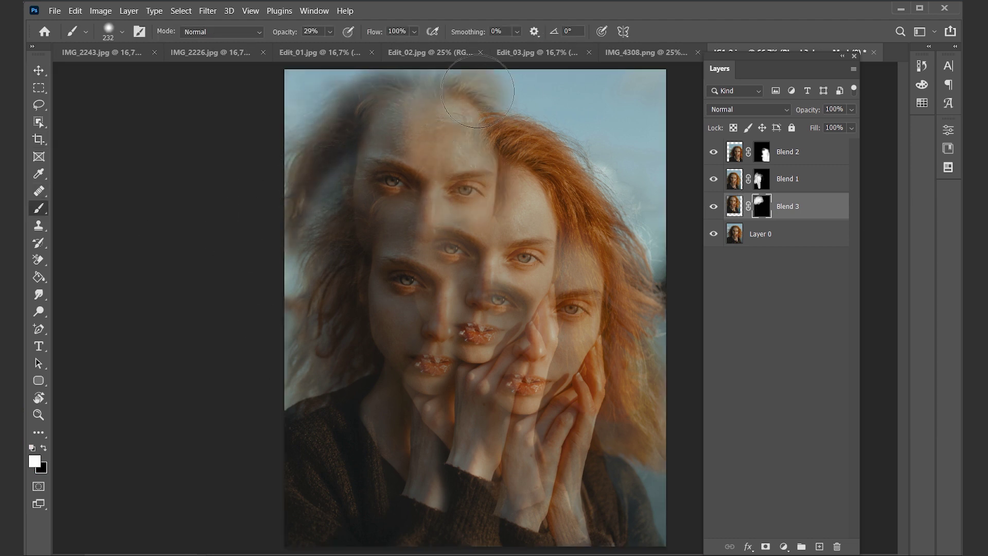
# Reposition Blend 3 slightly lower, shifting it right and back left until its face sits directly above the left face.
pyautogui.press('v')
pyautogui.moveTo(404, 186); pyautogui.dragTo(421, 195)
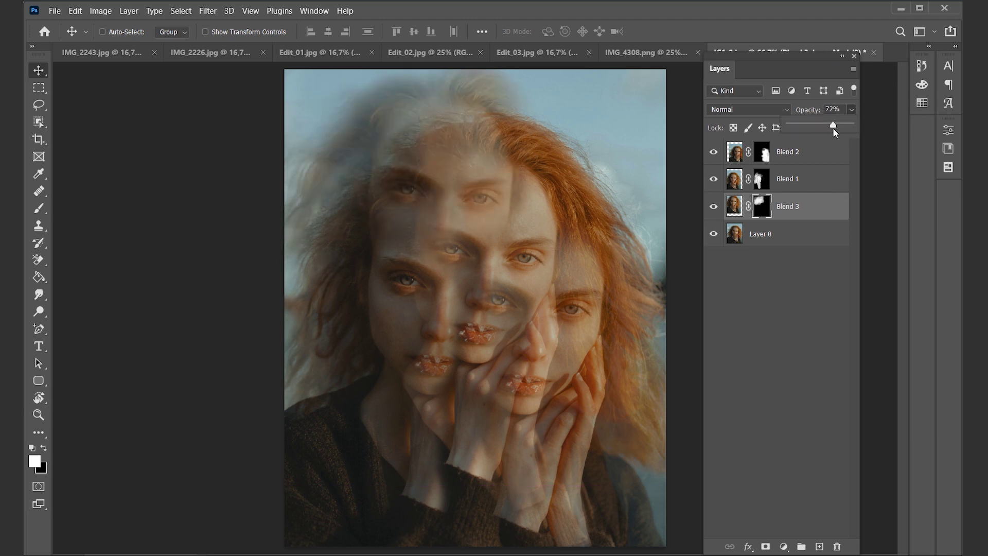
pyautogui.click(38, 139)
pyautogui.press('b')
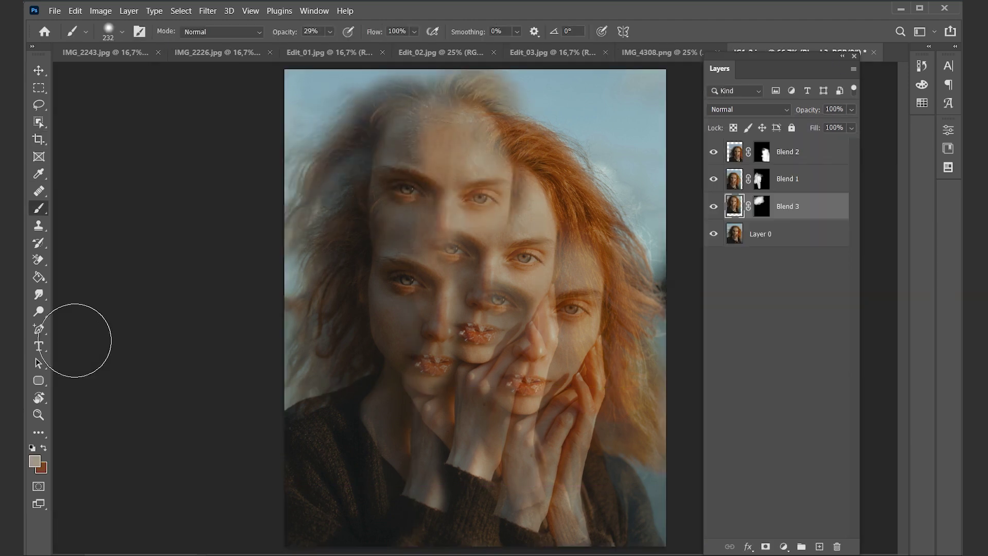
pyautogui.keyDown('alt'); pyautogui.click(433, 285); pyautogui.keyUp('alt')
pyautogui.press('v')
pyautogui.moveTo(507, 208)
pyautogui.mouseDown()
pyautogui.moveTo(381, 170)
pyautogui.moveTo(493, 209)
pyautogui.mouseUp()
pyautogui.press('c')
pyautogui.press('b')
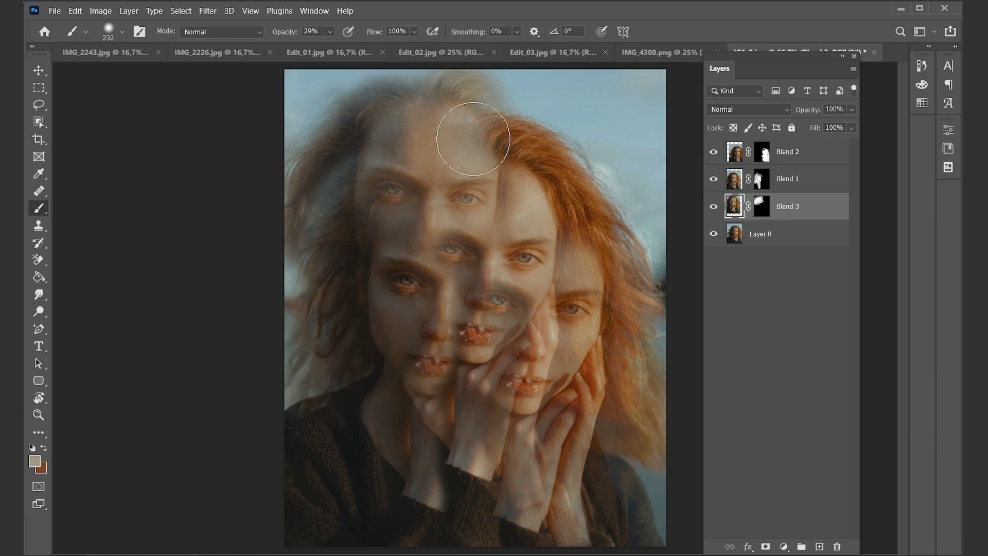
# Paint black at 29% opacity on Blend 3's mask to fade the nose area above the left face.
pyautogui.click(761, 206)
pyautogui.press('d')
pyautogui.press('x')
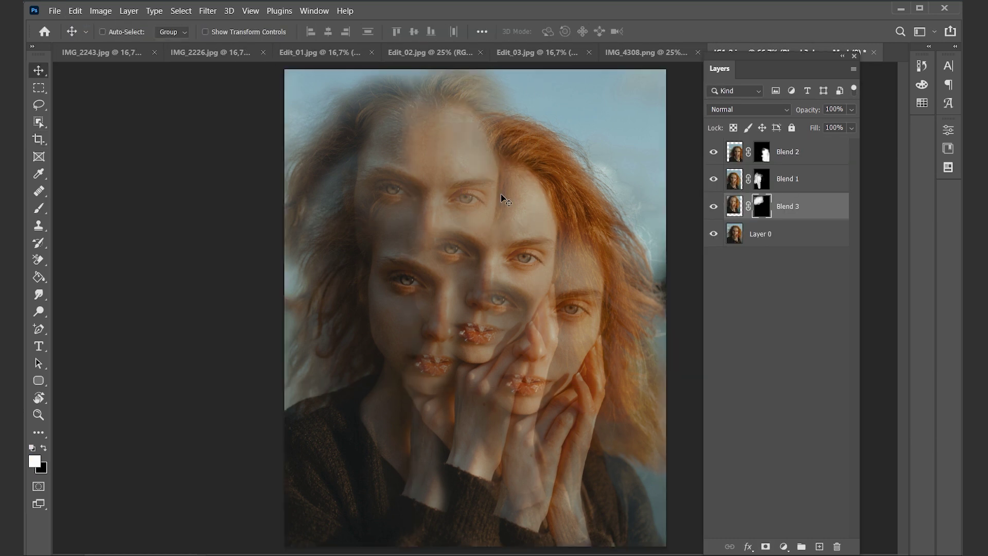
pyautogui.click(391, 224)
pyautogui.hotkey('ctrl', 'z')
pyautogui.press('x')
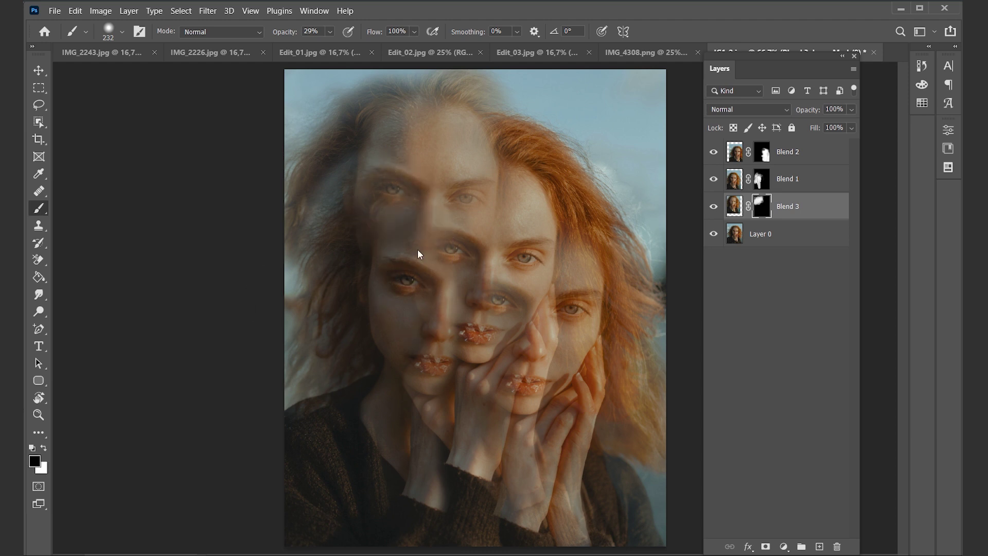
pyautogui.moveTo(427, 236); pyautogui.dragTo(410, 242)
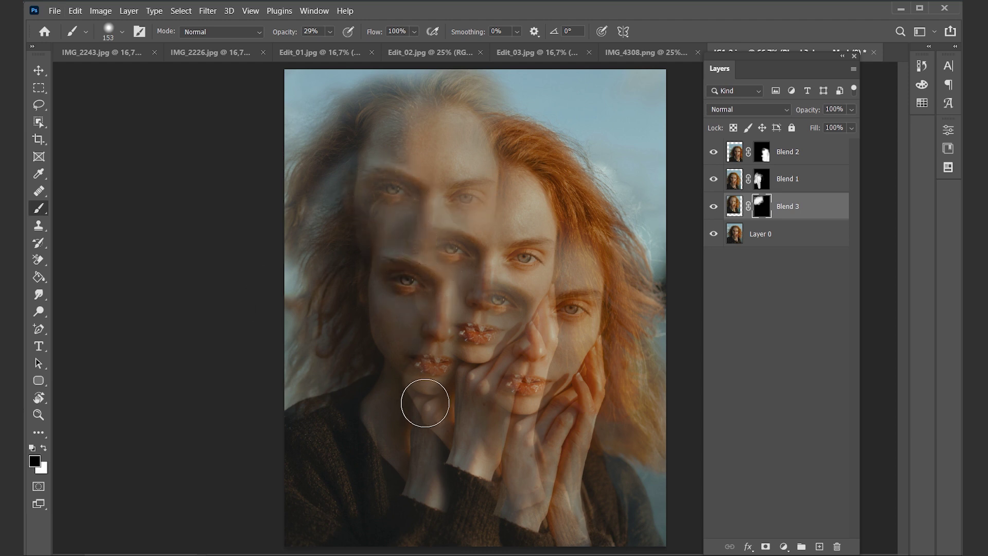
# Move Blend 3 between Blend 2 and Blend 1 in the layer stack and adjust its opacity.
pyautogui.moveTo(734, 206); pyautogui.dragTo(736, 168)
pyautogui.click(852, 110)
pyautogui.moveTo(813, 122); pyautogui.dragTo(841, 129)
# Toggle Blend 3 off and on with Blend 1's mask selected to compare the composite with and without the upper face.
pyautogui.click(714, 179)
pyautogui.click(761, 206)
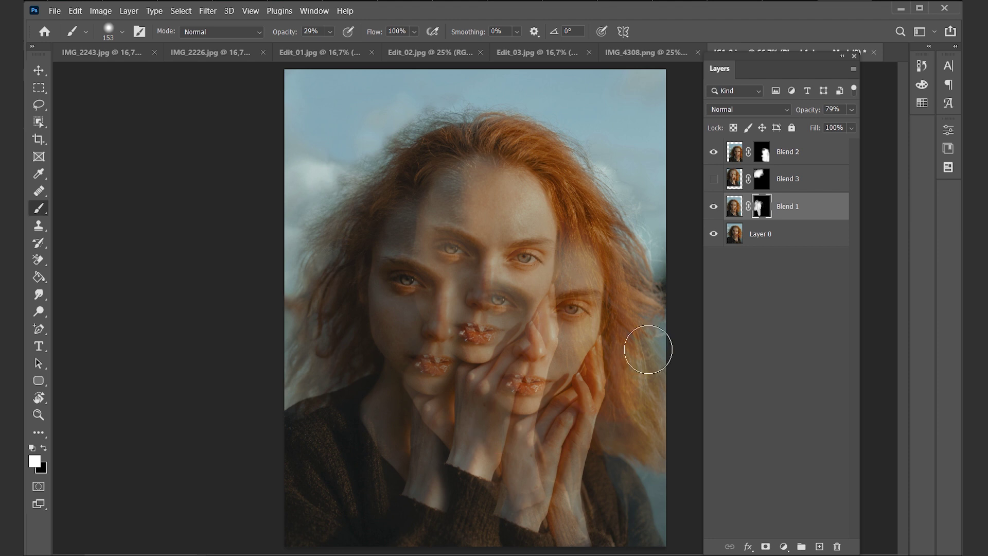
pyautogui.click(713, 179)
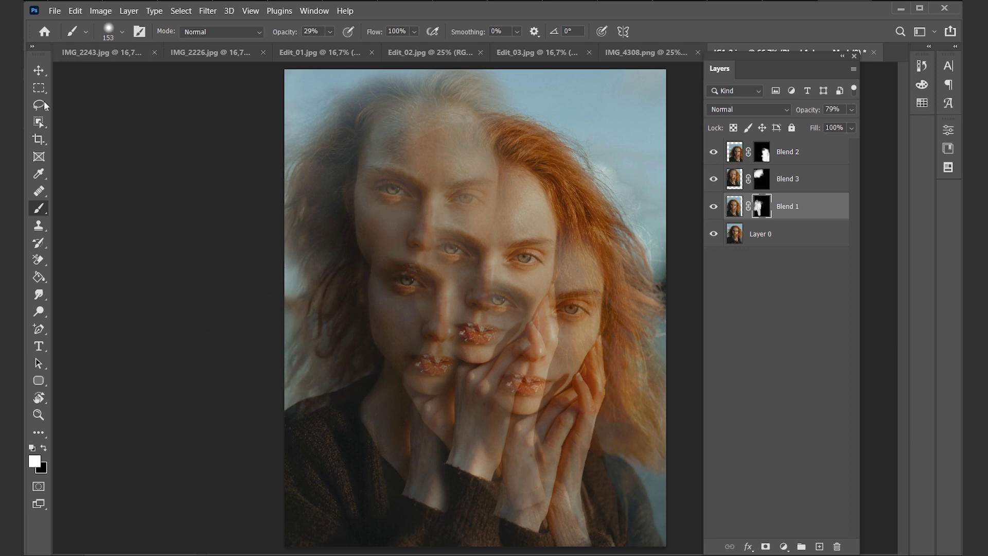
# Crop the canvas slightly inward on all sides and hide Blend 3.
pyautogui.click(40, 140)
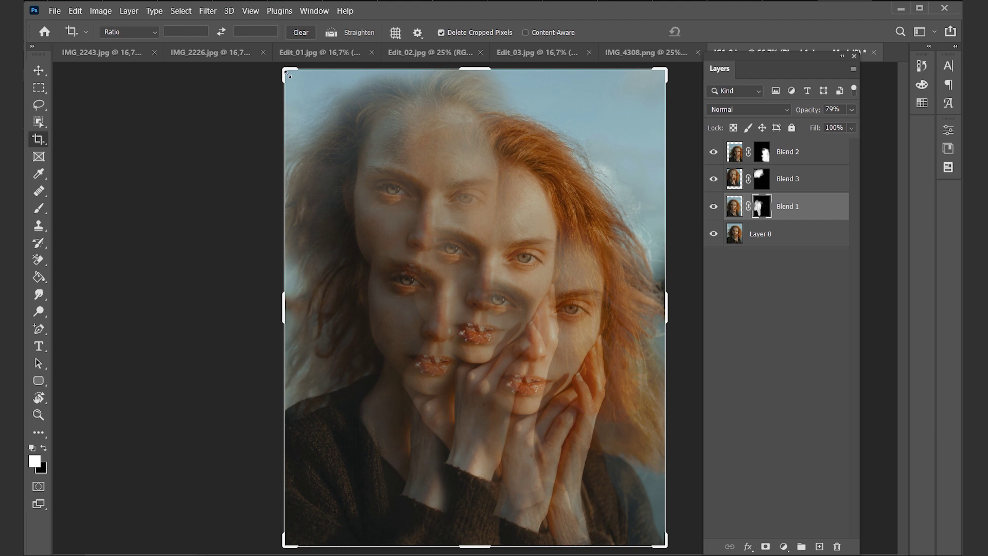
pyautogui.moveTo(288, 74); pyautogui.dragTo(293, 81)
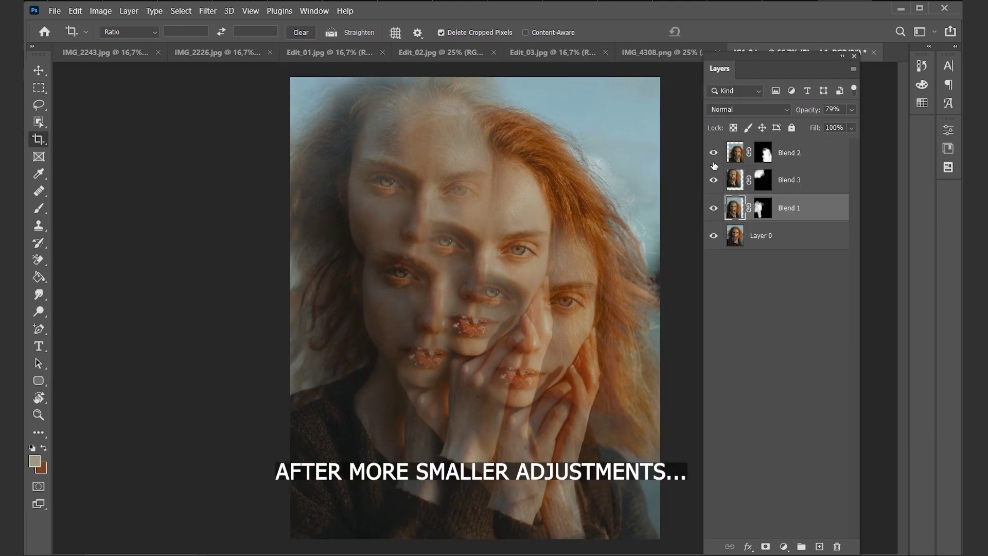
pyautogui.click(714, 179)
# Paint black at 40% opacity on Blend 1's mask over the original's forehead and eye, and set the layer's opacity to 82%.
pyautogui.click(762, 208)
pyautogui.press('d')
pyautogui.press('b')
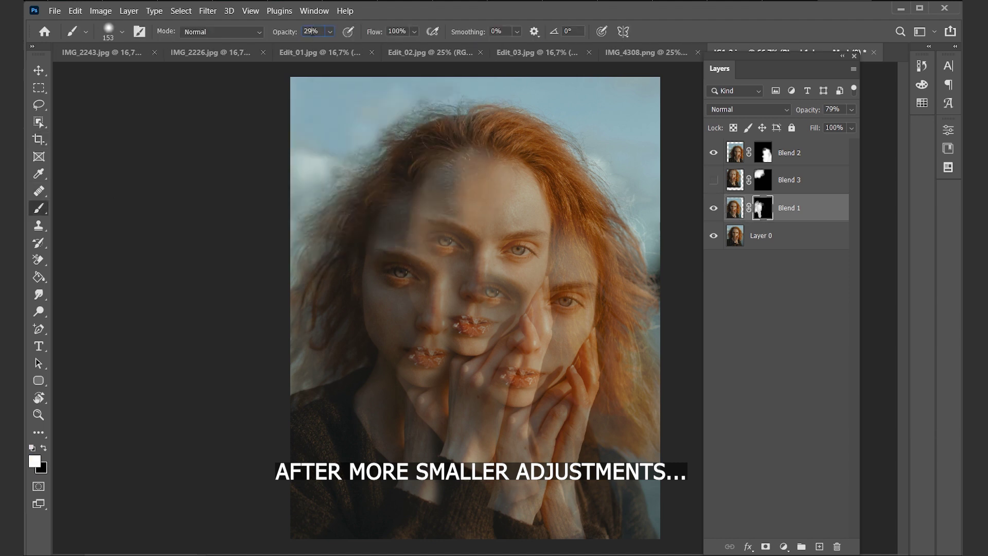
pyautogui.press('x')
pyautogui.moveTo(413, 229)
pyautogui.mouseDown()
pyautogui.moveTo(430, 231)
pyautogui.moveTo(452, 209)
pyautogui.mouseUp()
pyautogui.press('x')
pyautogui.click(852, 109)
pyautogui.moveTo(838, 126); pyautogui.dragTo(839, 125)
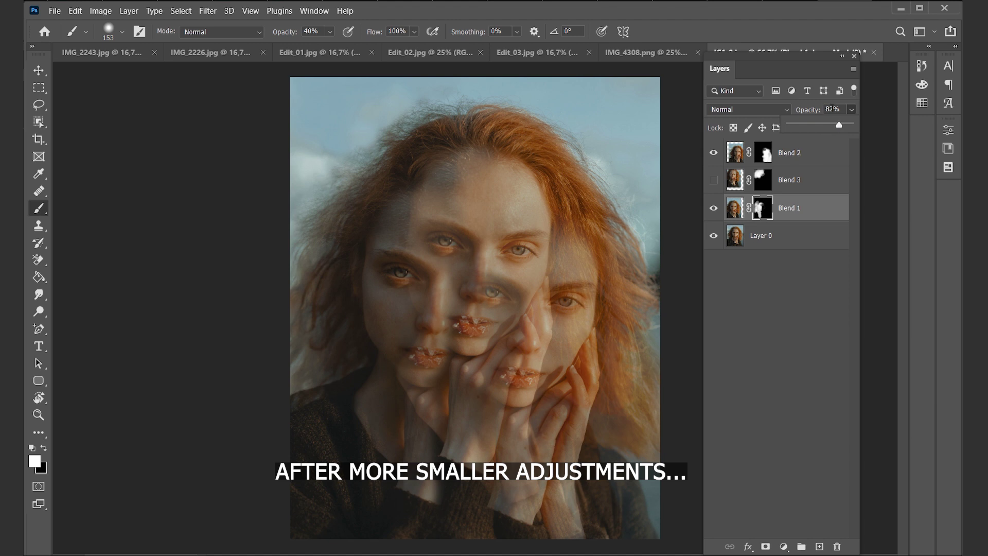
# Crop the canvas a little tighter a second time to trim the photo's outer edges.
pyautogui.press('c')
pyautogui.moveTo(291, 538); pyautogui.dragTo(303, 525)
pyautogui.press('Return')
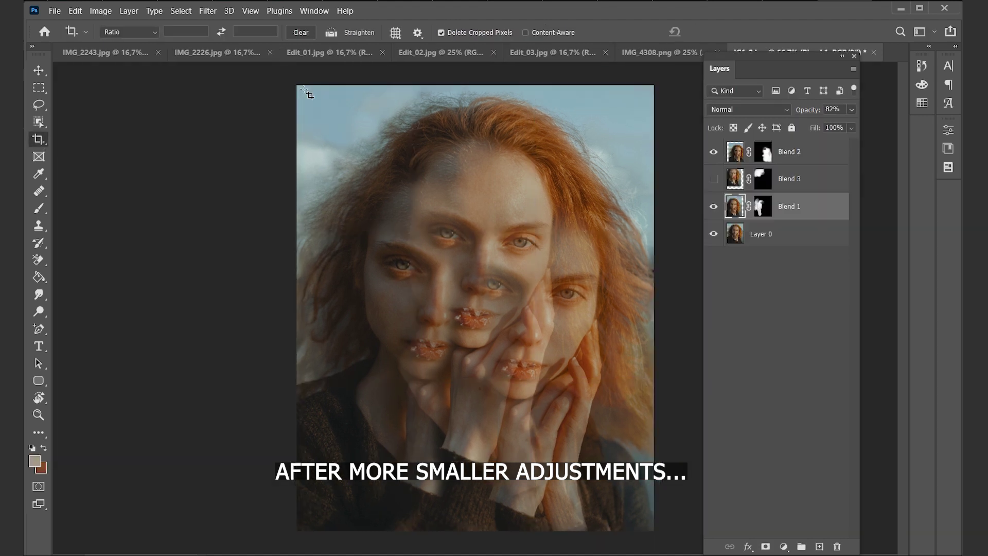
# Switch to the Unsplash light texture results in the browser and look through the photos for a suitable overlay.
pyautogui.click(901, 15)
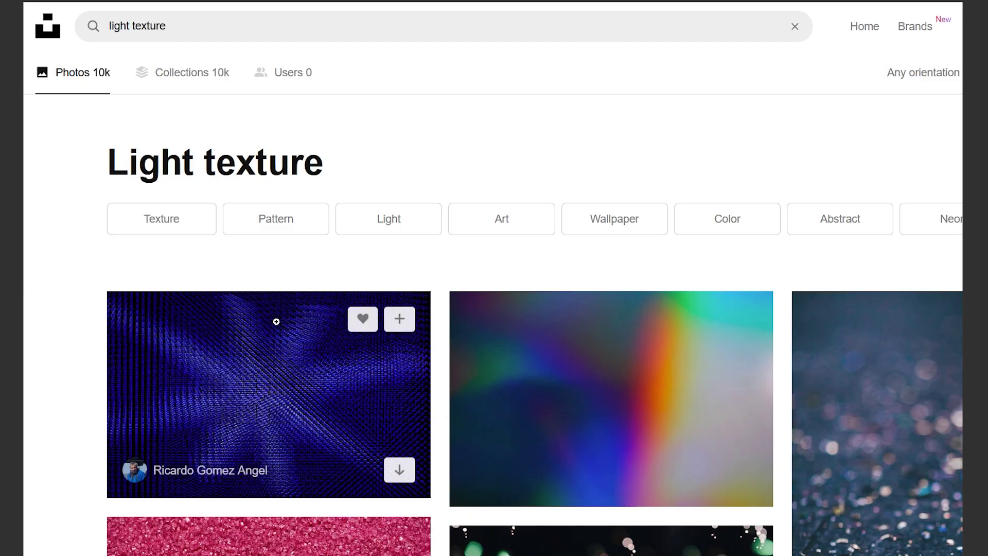
pyautogui.scroll(-5, 276, 321)
pyautogui.scroll(-8, 269, 331)
pyautogui.scroll(8, 271, 332)
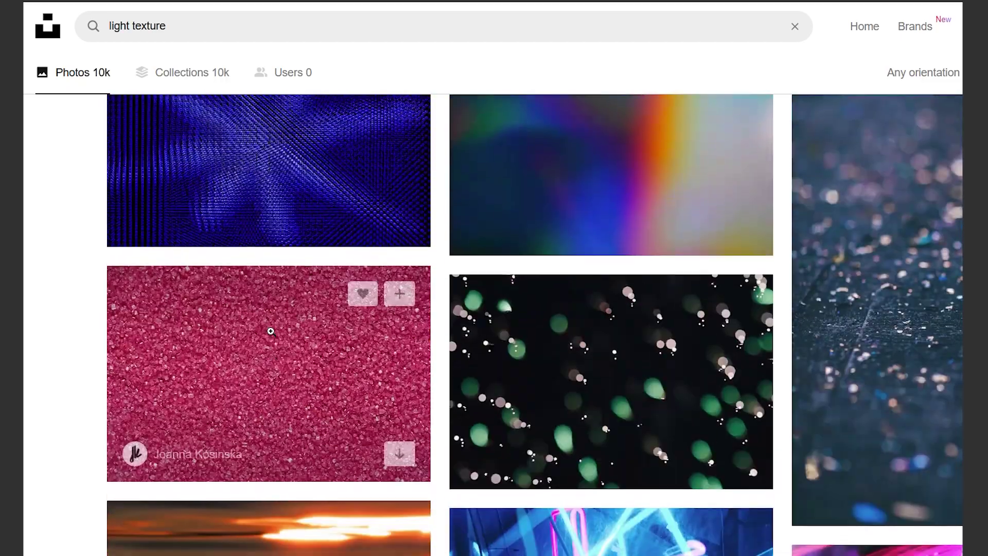
pyautogui.scroll(-19, 271, 332)
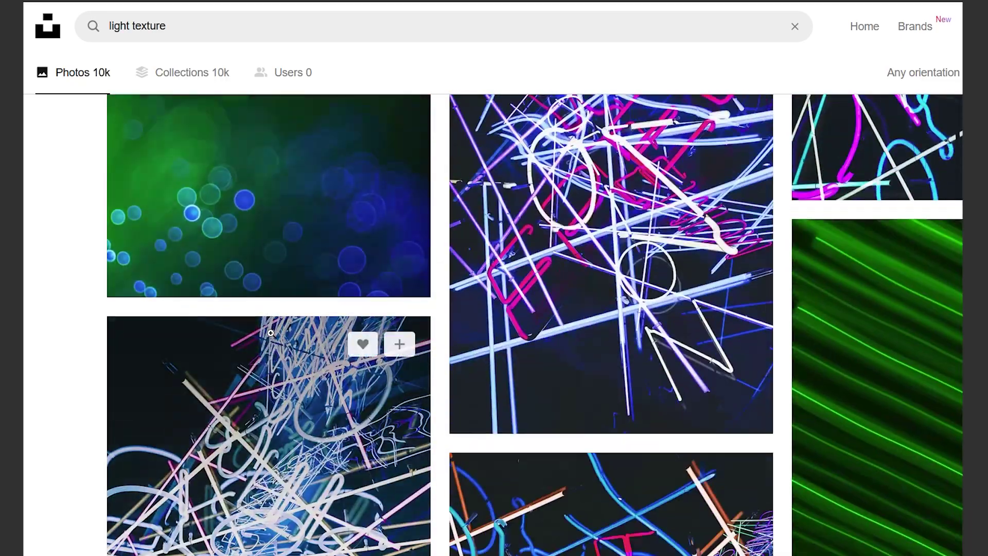
pyautogui.scroll(-10, 271, 333)
pyautogui.scroll(-13, 281, 336)
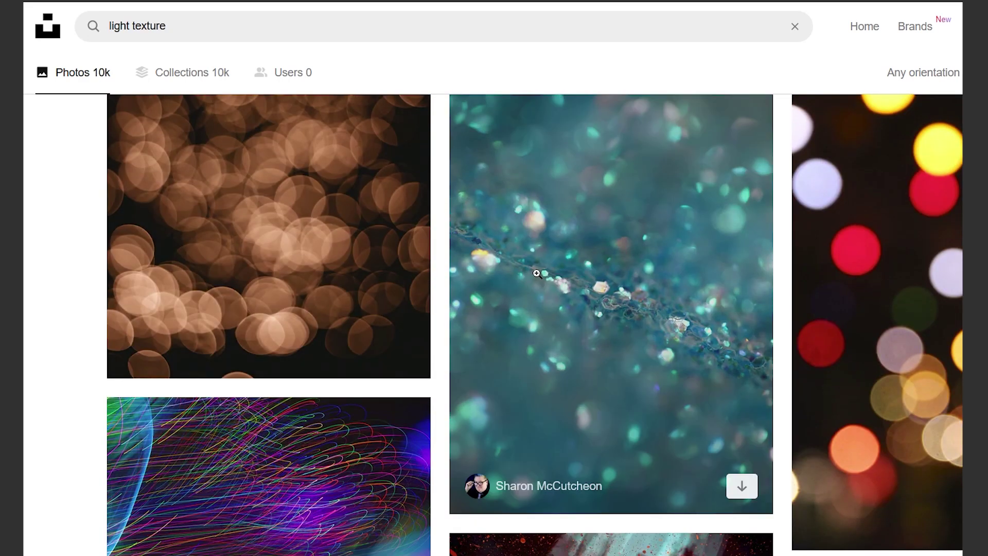
# Open the teal glitter bokeh photo and copy the image to the clipboard.
pyautogui.click(533, 278)
pyautogui.rightClick(579, 258)
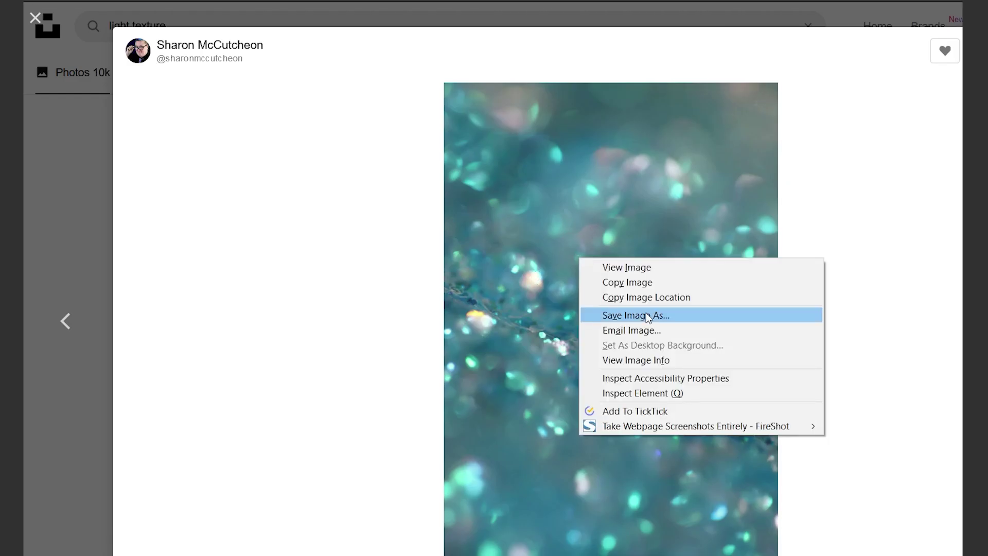
pyautogui.click(536, 278)
pyautogui.click(536, 278)
pyautogui.rightClick(538, 279)
pyautogui.click(573, 305)
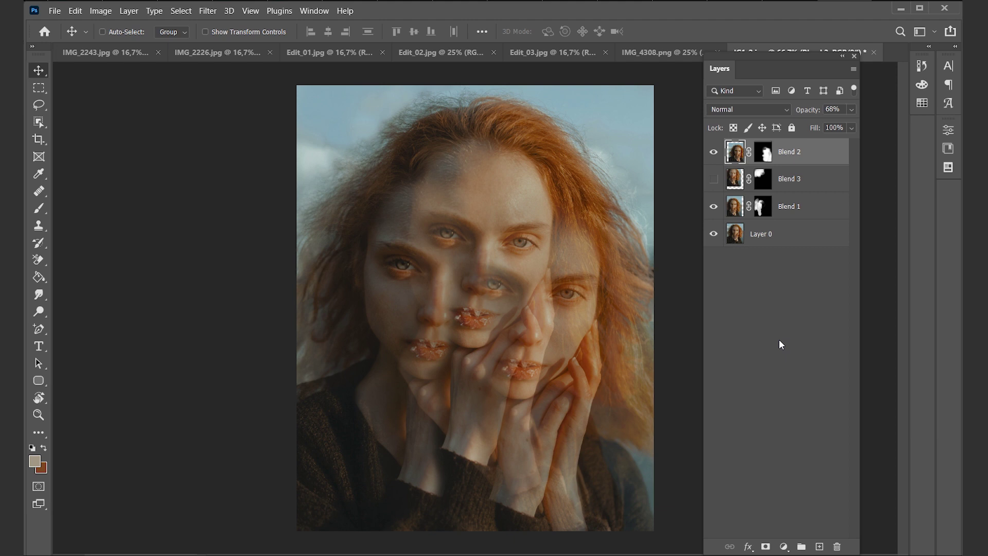
# Paste the teal bokeh texture above Blend 2, enlarge it to about the canvas height and centre it over the portrait.
pyautogui.hotkey('ctrl', 'v')
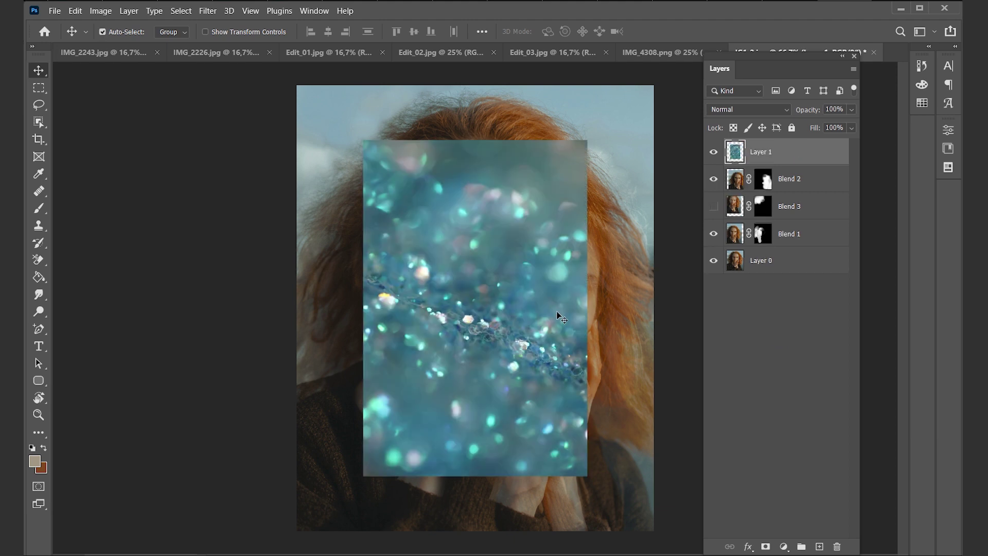
pyautogui.hotkey('ctrl', 't')
pyautogui.moveTo(364, 140); pyautogui.dragTo(329, 88)
pyautogui.moveTo(596, 474); pyautogui.dragTo(624, 531)
pyautogui.press('Return')
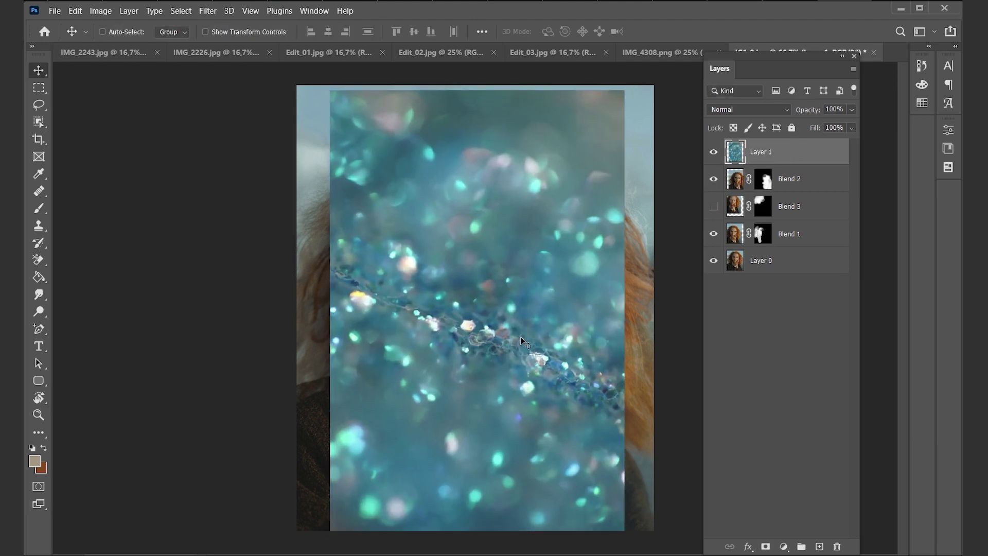
pyautogui.moveTo(586, 360); pyautogui.dragTo(591, 355)
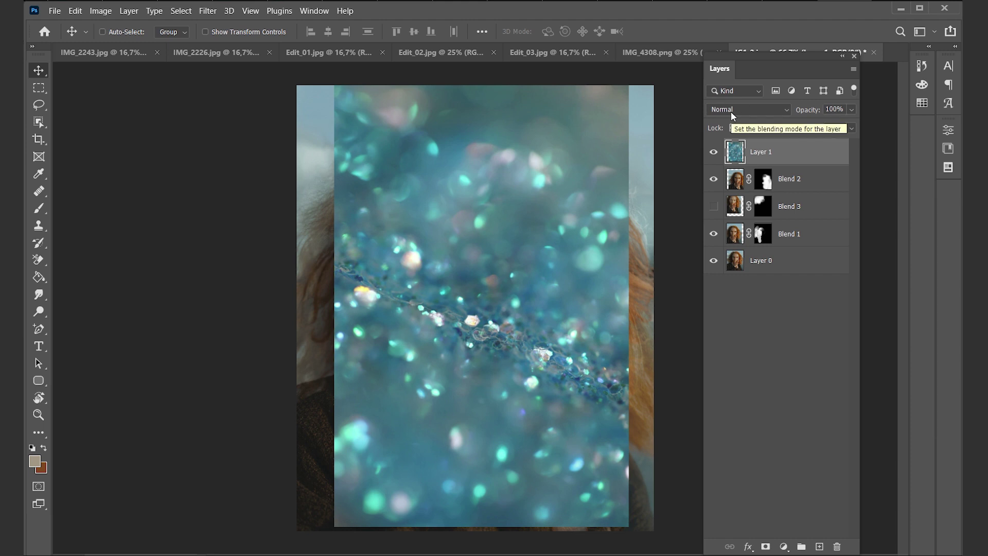
# Set the bokeh texture layer's blend mode to Screen and its opacity to 42%.
pyautogui.click(732, 111)
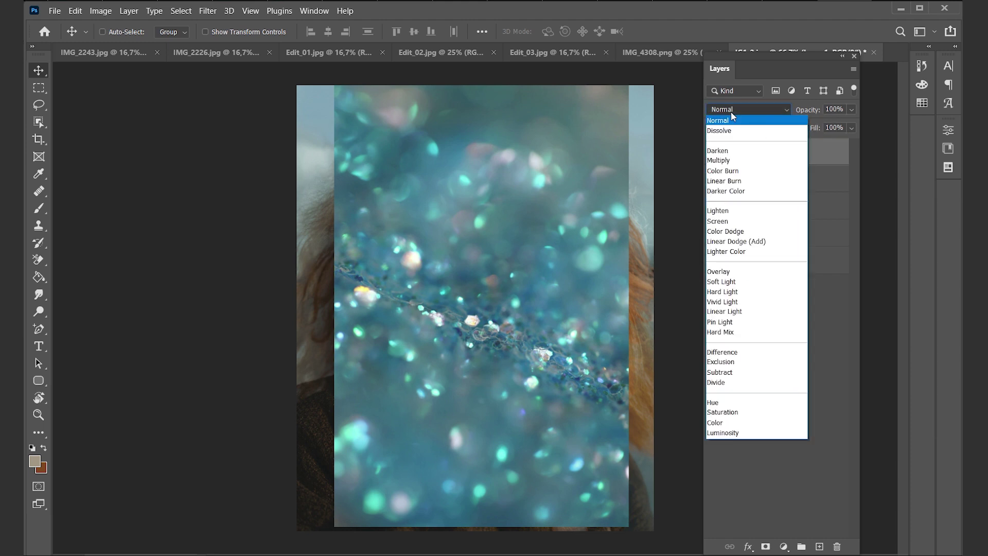
pyautogui.click(741, 222)
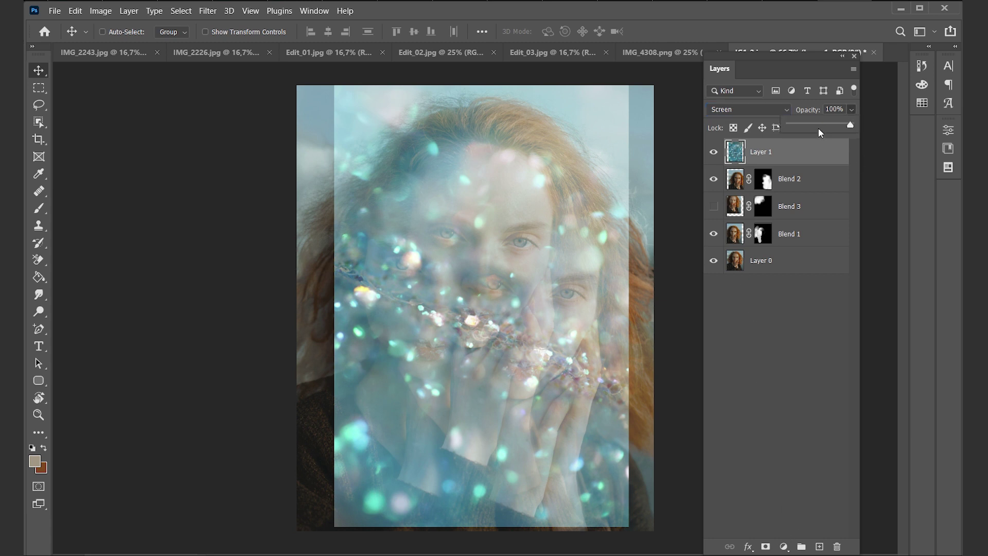
pyautogui.moveTo(822, 123); pyautogui.dragTo(816, 129)
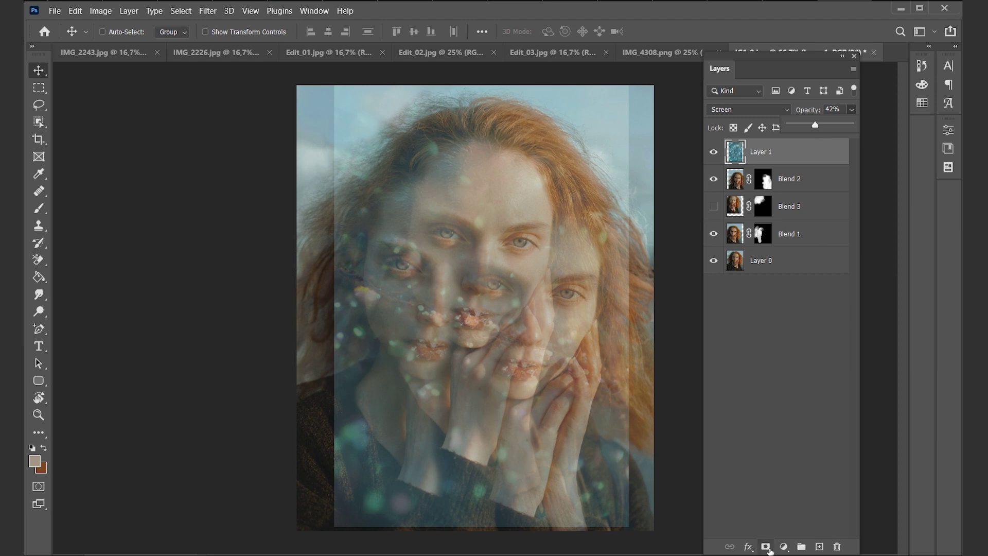
# Add a black mask to the texture layer and paint white at 40% brush opacity over the faces, hands and hair.
pyautogui.keyDown('alt'); pyautogui.click(767, 548); pyautogui.keyUp('alt')
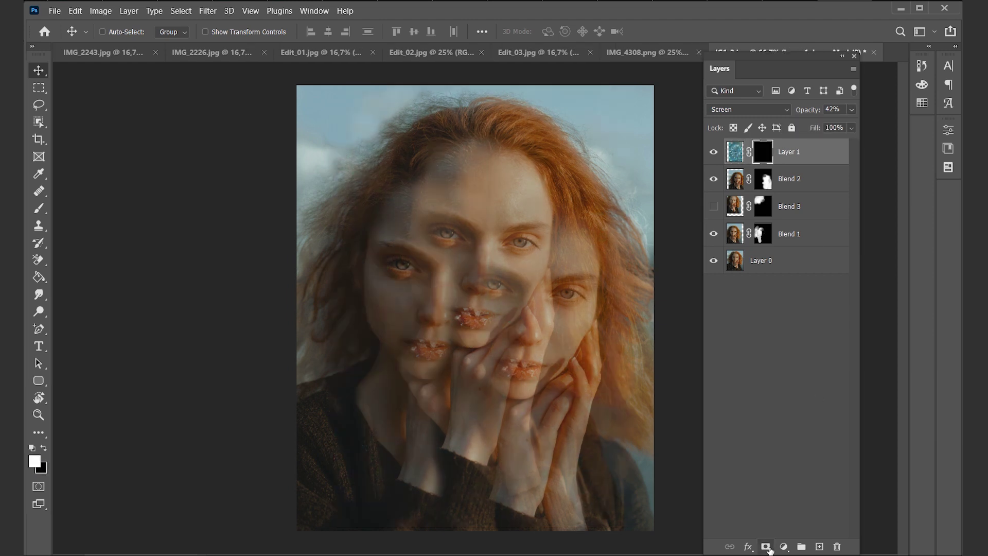
pyautogui.click(36, 177)
pyautogui.click(38, 208)
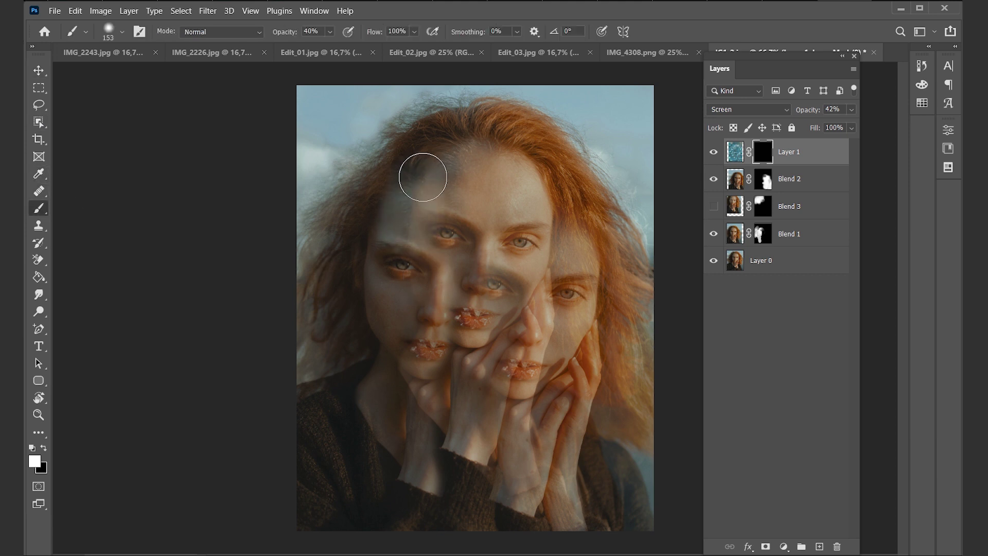
pyautogui.moveTo(421, 310); pyautogui.dragTo(452, 280)
pyautogui.moveTo(473, 358)
pyautogui.mouseDown()
pyautogui.moveTo(463, 447)
pyautogui.moveTo(549, 240)
pyautogui.mouseUp()
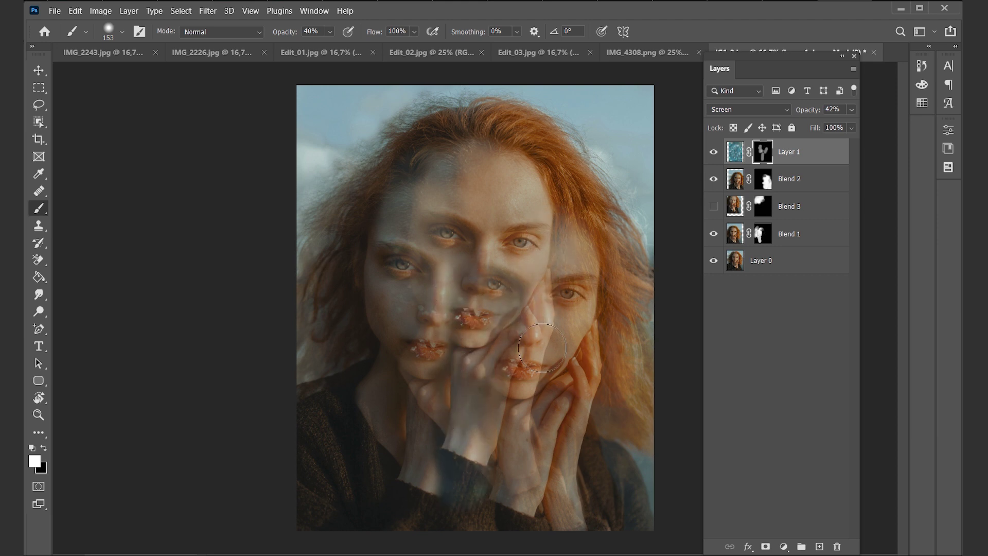
pyautogui.moveTo(561, 391)
pyautogui.mouseDown()
pyautogui.moveTo(544, 430)
pyautogui.moveTo(561, 481)
pyautogui.mouseUp()
pyautogui.moveTo(553, 187)
pyautogui.mouseDown()
pyautogui.moveTo(530, 146)
pyautogui.moveTo(469, 137)
pyautogui.moveTo(403, 168)
pyautogui.moveTo(361, 210)
pyautogui.moveTo(346, 243)
pyautogui.moveTo(344, 295)
pyautogui.moveTo(368, 322)
pyautogui.moveTo(322, 290)
pyautogui.mouseUp()
# Refine the texture mask with alternating black and white strokes, toggle the layer to compare, and mask the texture off the lower sleeve.
pyautogui.press('x')
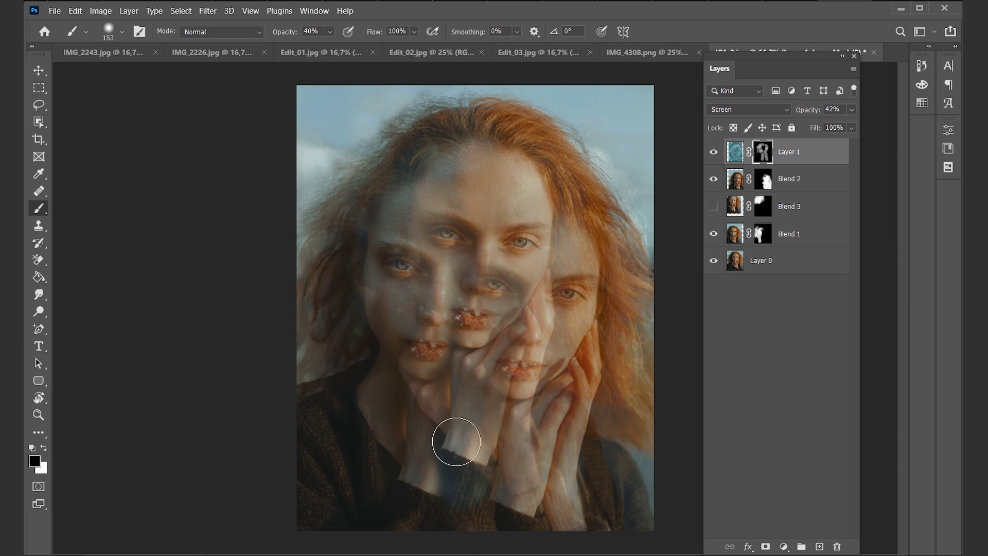
pyautogui.press('x')
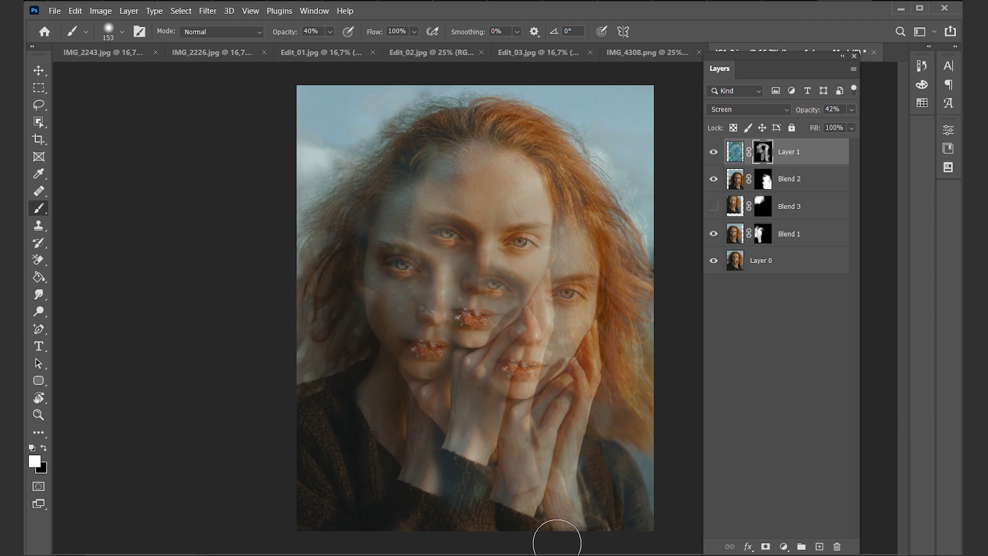
pyautogui.click(713, 152)
pyautogui.click(713, 152)
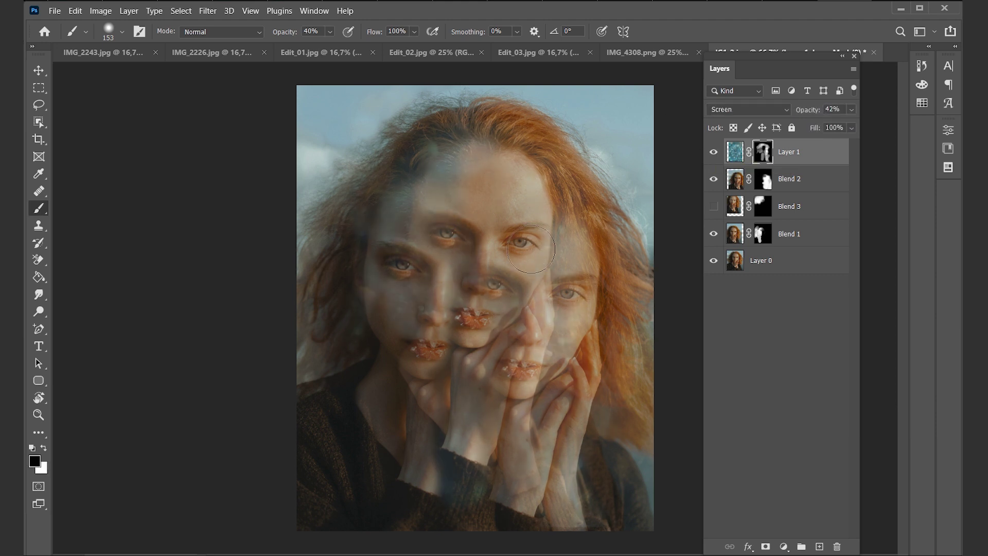
pyautogui.press('x')
pyautogui.press('x')
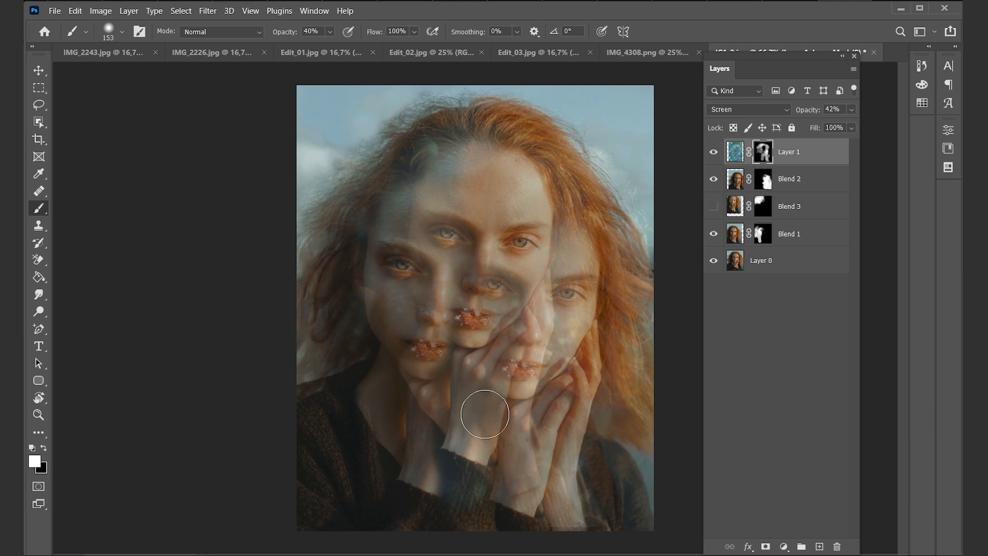
pyautogui.press('x')
pyautogui.moveTo(503, 529); pyautogui.dragTo(461, 474)
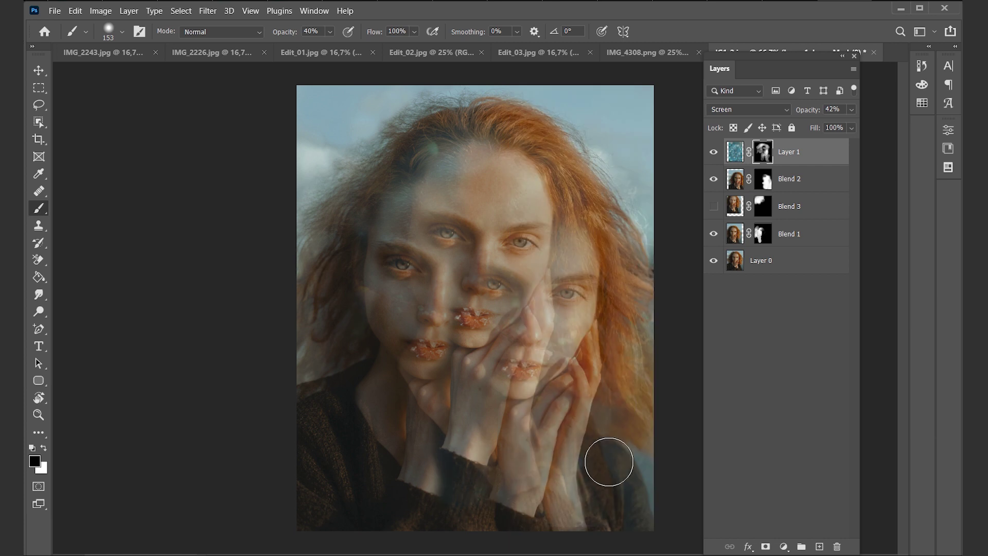
# Paste a second copy of the bokeh texture, rotate it sideways and enlarge it to span the canvas width over the faces.
pyautogui.hotkey('ctrl', 'j')
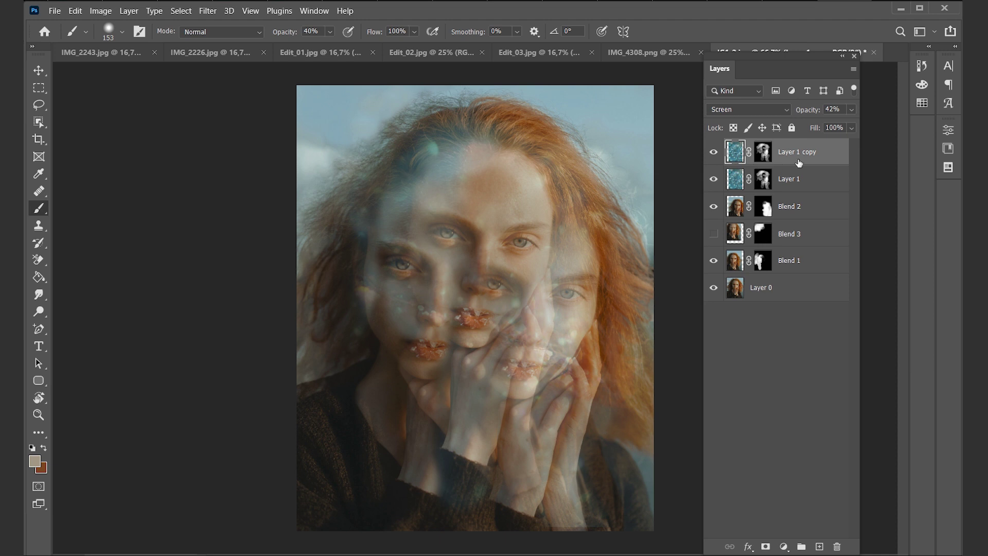
pyautogui.hotkey('ctrl', 'z')
pyautogui.hotkey('ctrl', 'v')
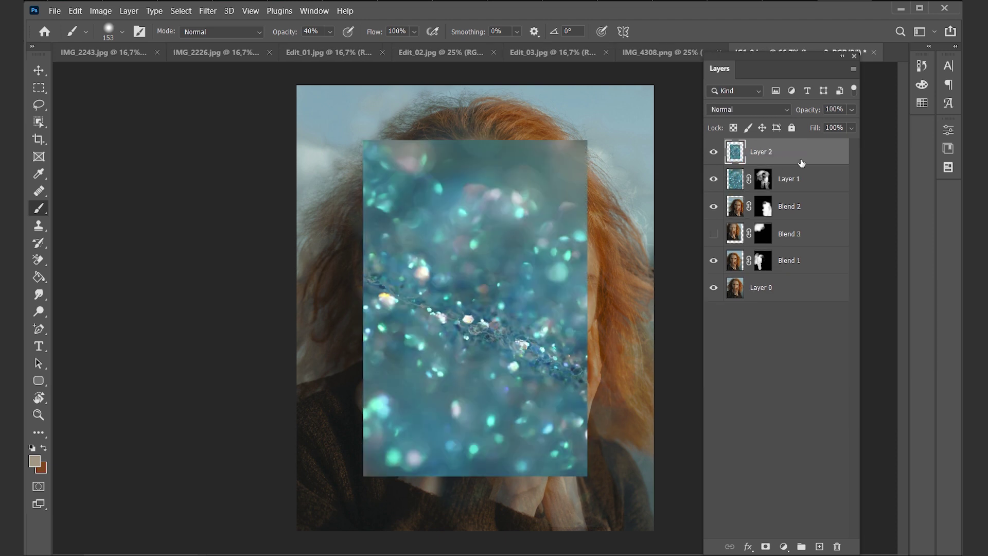
pyautogui.hotkey('ctrl', 't')
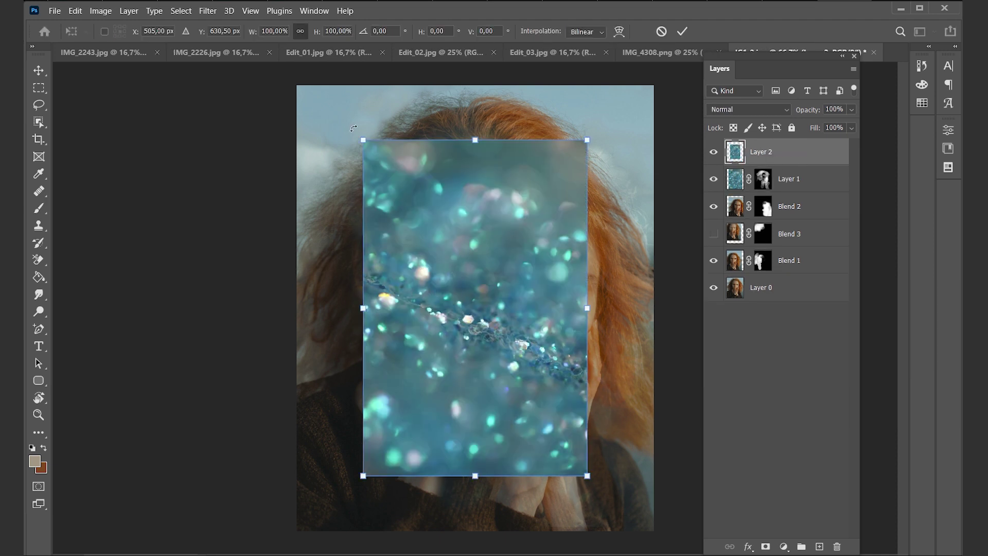
pyautogui.moveTo(354, 128); pyautogui.dragTo(301, 435)
pyautogui.moveTo(439, 309); pyautogui.dragTo(450, 267)
pyautogui.moveTo(316, 151); pyautogui.dragTo(229, 127)
pyautogui.press('Return')
# Set the second texture layer to Multiply at 14% opacity and move it slightly lower over the portrait.
pyautogui.click(749, 109)
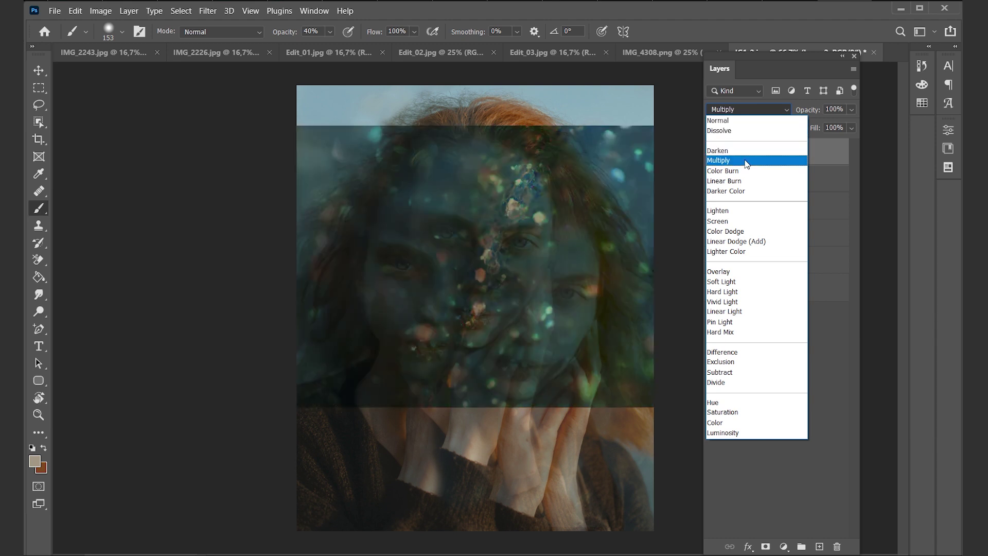
pyautogui.click(752, 161)
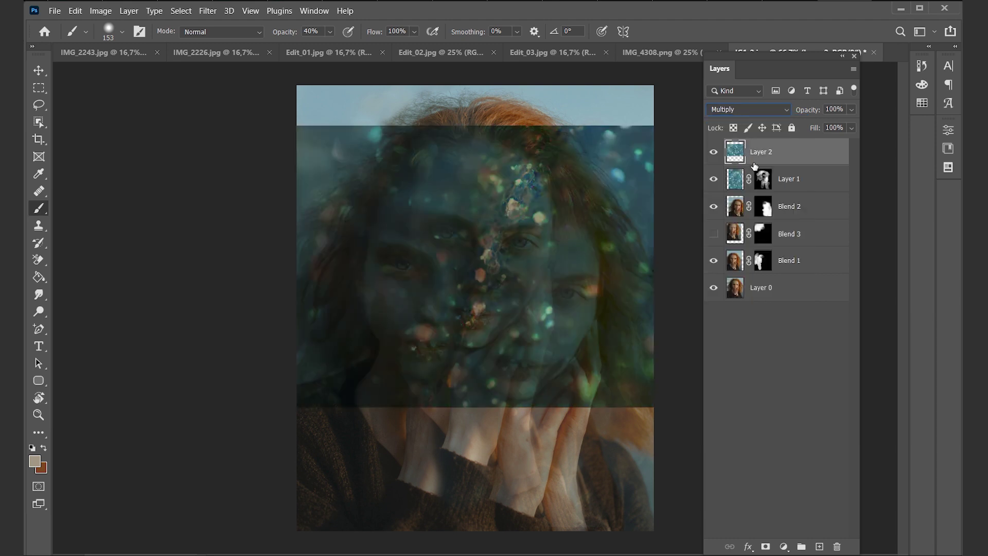
pyautogui.click(852, 109)
pyautogui.click(795, 127)
pyautogui.moveTo(794, 126); pyautogui.dragTo(799, 127)
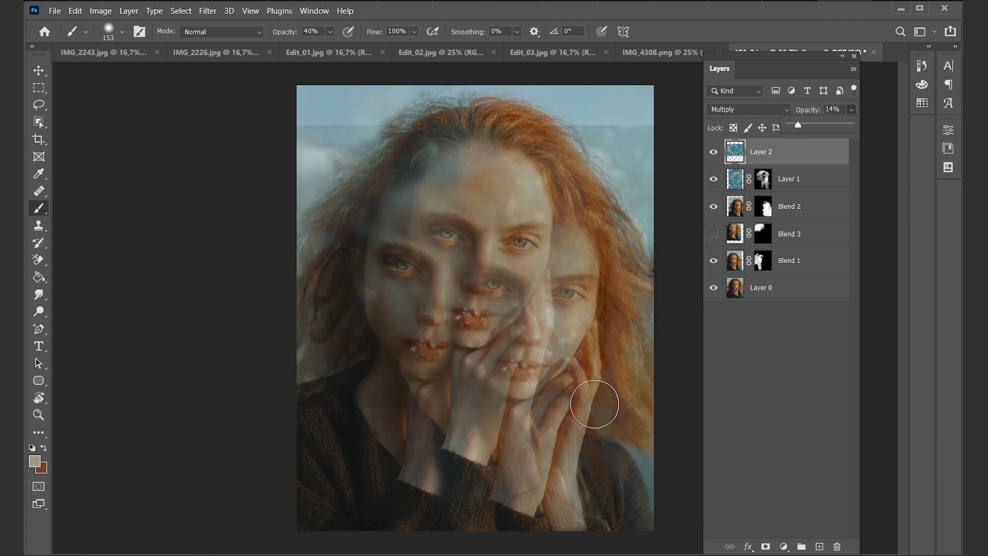
pyautogui.click(39, 70)
pyautogui.moveTo(423, 249)
pyautogui.mouseDown()
pyautogui.moveTo(394, 189)
pyautogui.moveTo(407, 246)
pyautogui.moveTo(430, 273)
pyautogui.mouseUp()
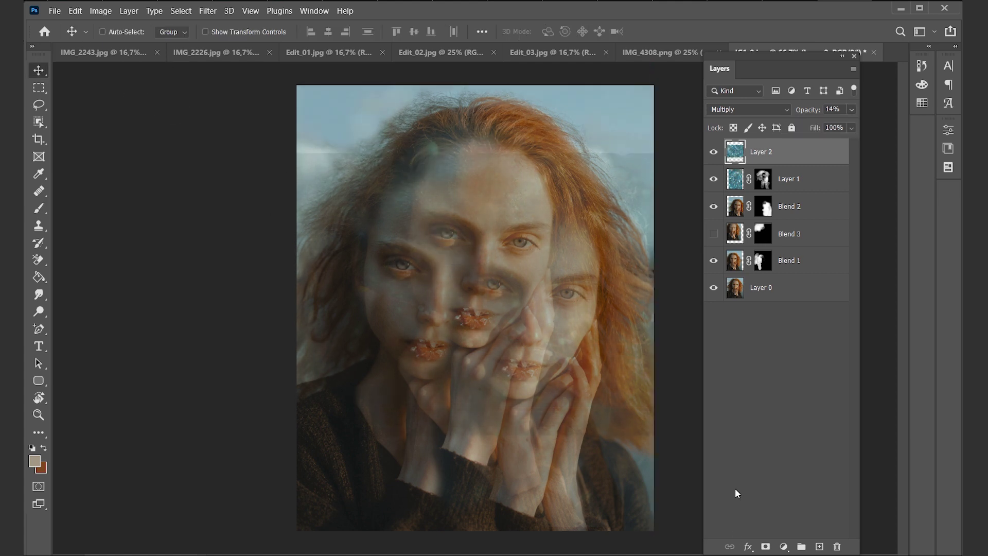
# Add a black mask to the second texture layer and paint white at 40% brush opacity over the central face.
pyautogui.keyDown('alt'); pyautogui.click(766, 547); pyautogui.keyUp('alt')
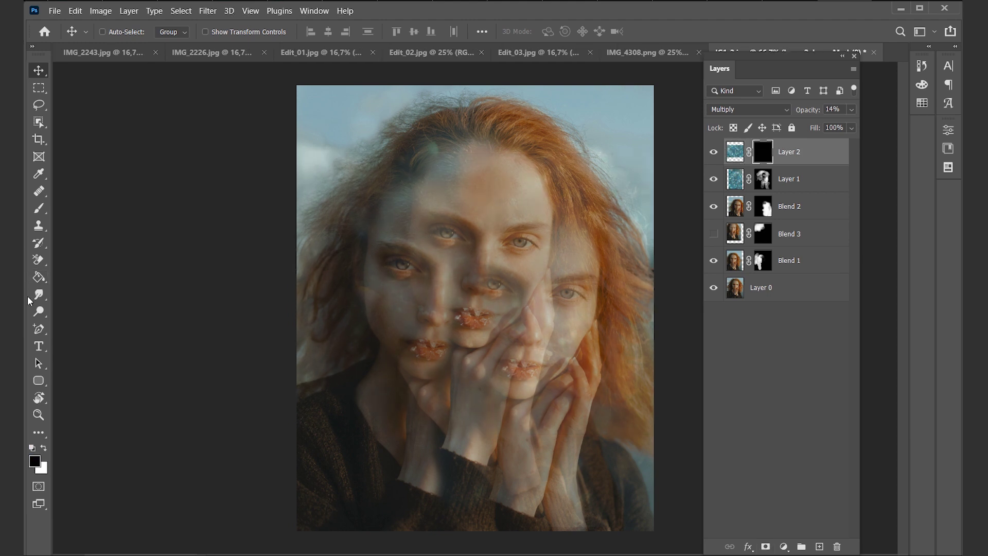
pyautogui.press('x')
pyautogui.press('j')
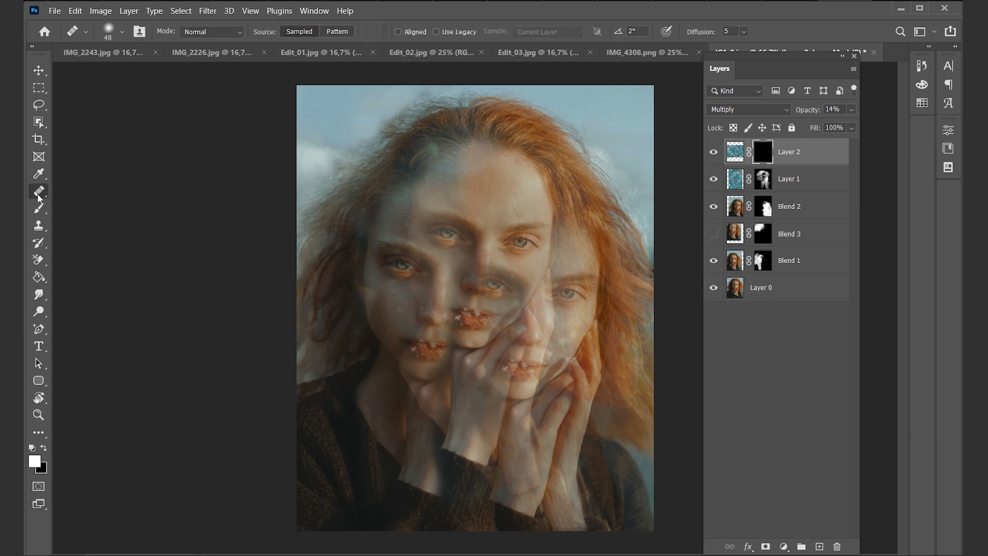
pyautogui.click(41, 209)
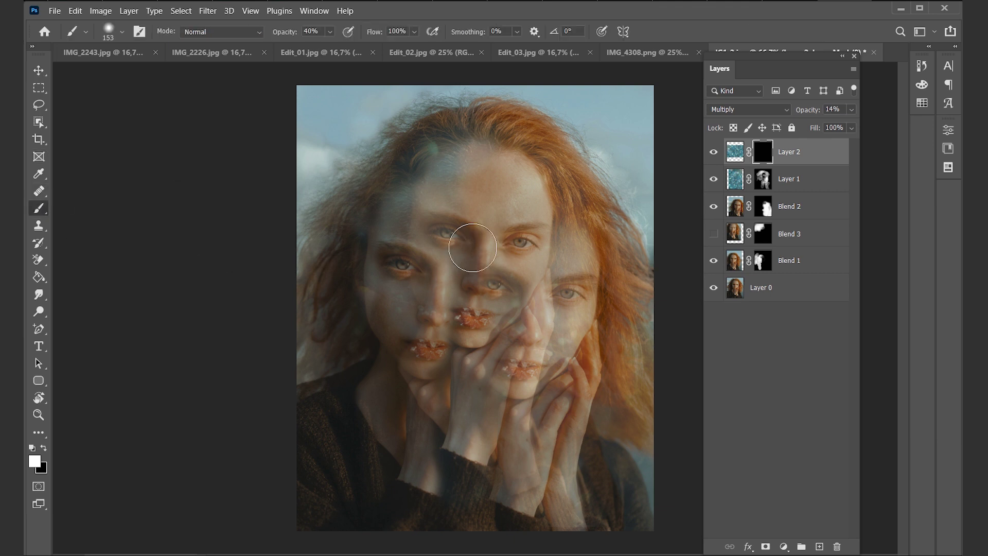
pyautogui.moveTo(491, 224)
pyautogui.mouseDown()
pyautogui.moveTo(528, 257)
pyautogui.moveTo(538, 224)
pyautogui.mouseUp()
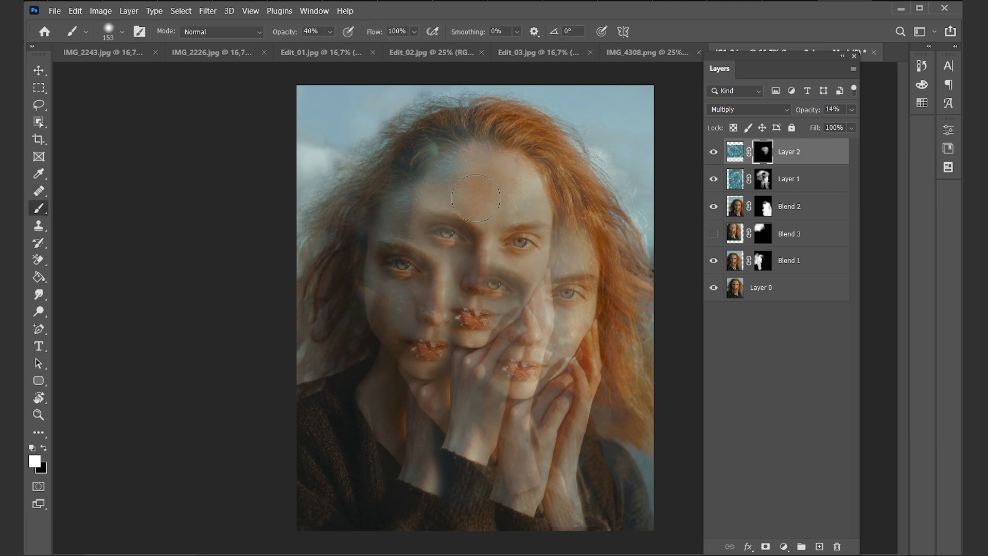
# Add a linear beige-to-transparent gradient fill layer at 90° and 100% scale directly above the base photo, Layer 0.
pyautogui.click(787, 287)
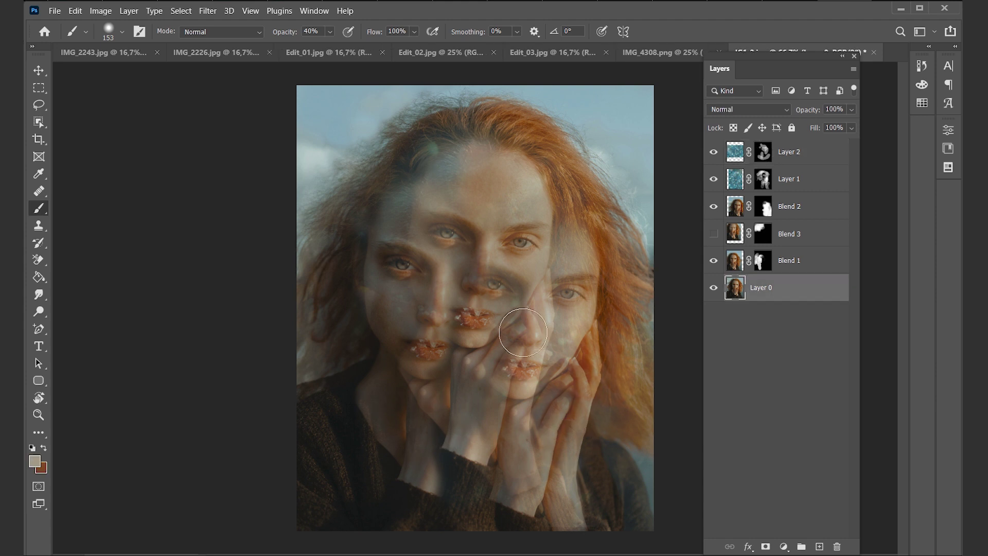
pyautogui.click(784, 546)
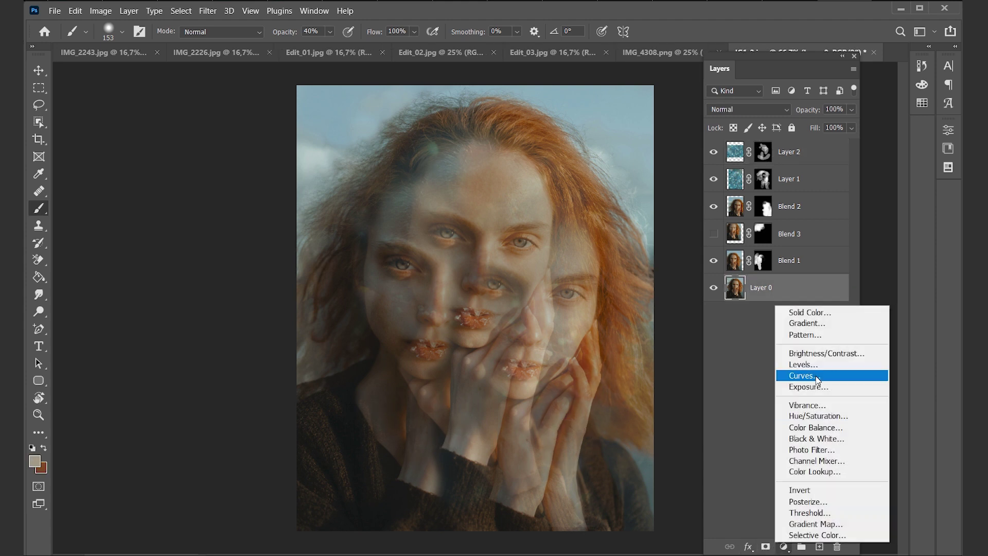
pyautogui.click(807, 323)
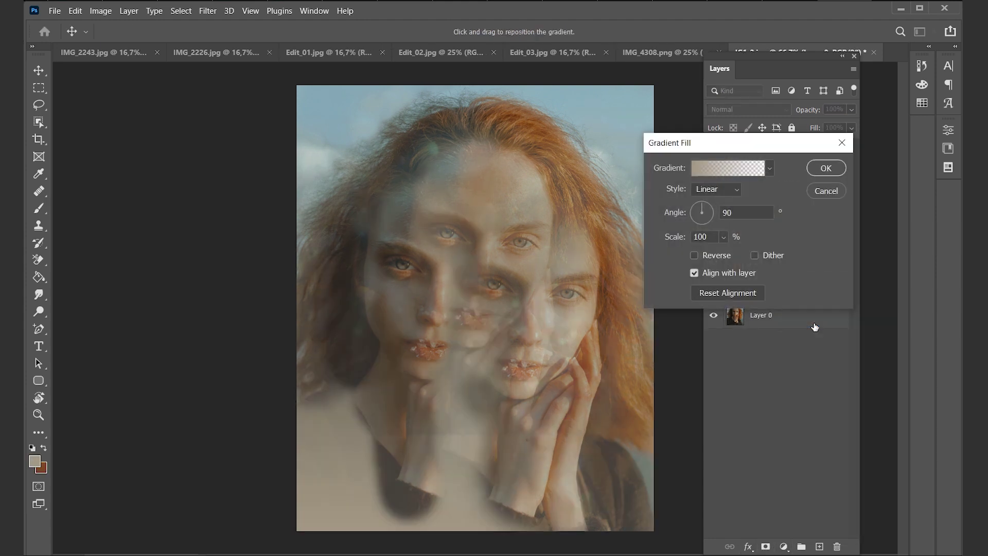
pyautogui.click(823, 169)
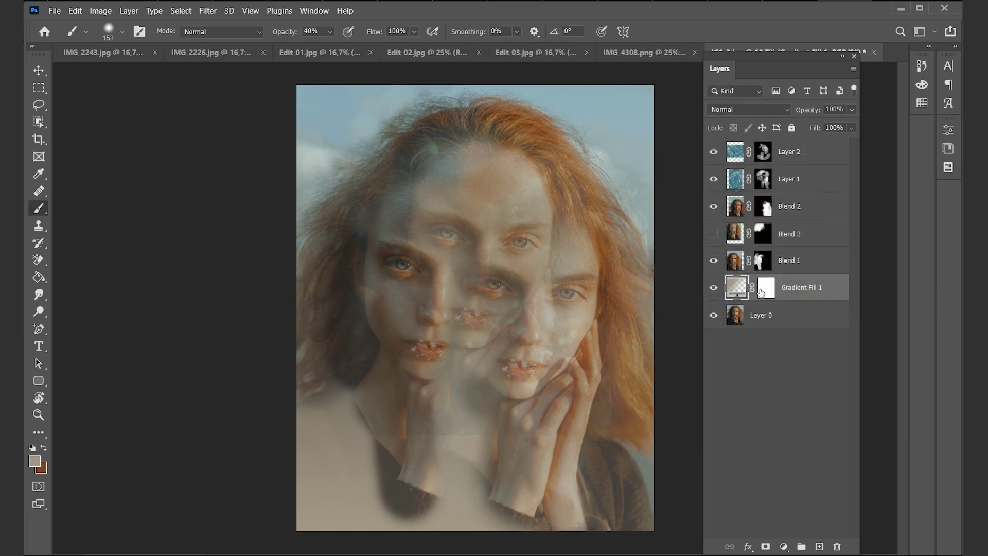
# Move Gradient Fill 1 to the top of the layer stack and reduce its opacity to 8%.
pyautogui.moveTo(786, 294); pyautogui.dragTo(792, 152)
pyautogui.click(852, 109)
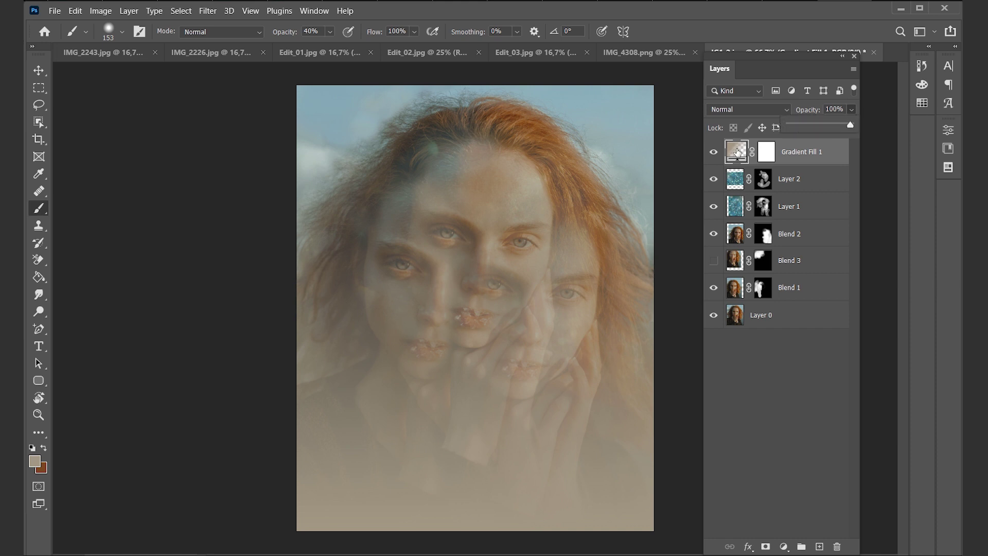
pyautogui.click(737, 152)
pyautogui.click(852, 110)
pyautogui.click(799, 126)
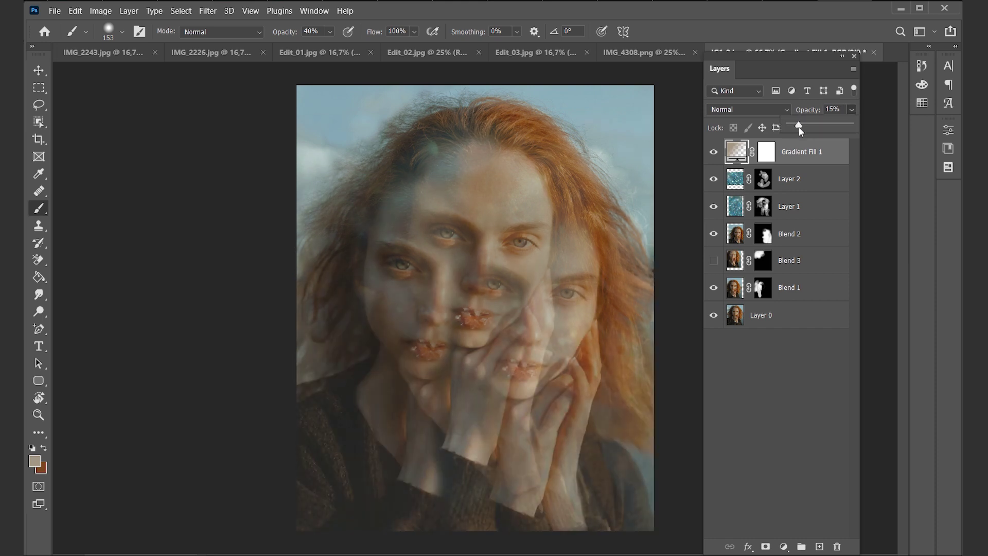
pyautogui.moveTo(799, 128); pyautogui.dragTo(788, 124)
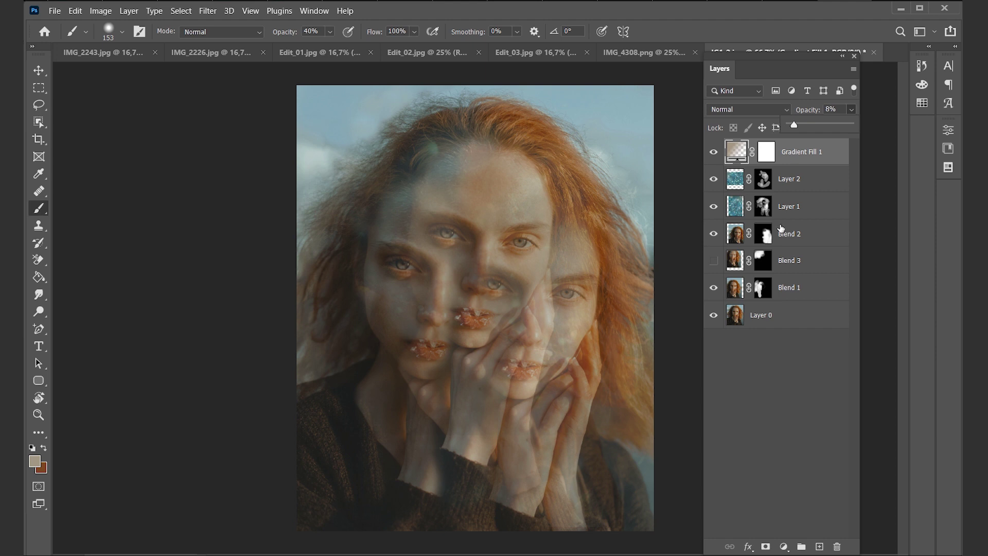
# Compare the portrait with and without texture Layer 2, and lower that layer's opacity to 3%.
pyautogui.click(715, 181)
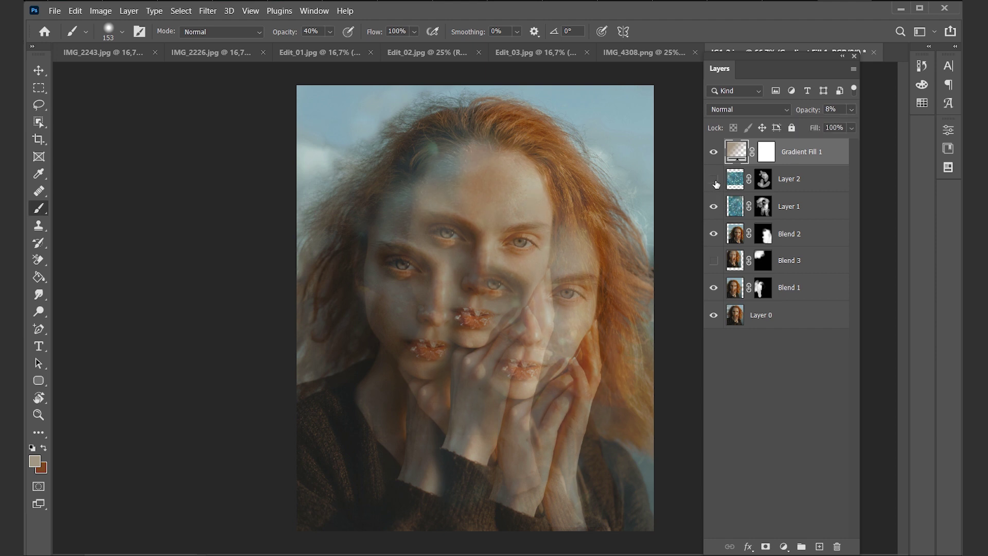
pyautogui.click(715, 180)
pyautogui.click(818, 184)
pyautogui.click(713, 180)
pyautogui.click(852, 109)
pyautogui.moveTo(795, 126); pyautogui.dragTo(789, 126)
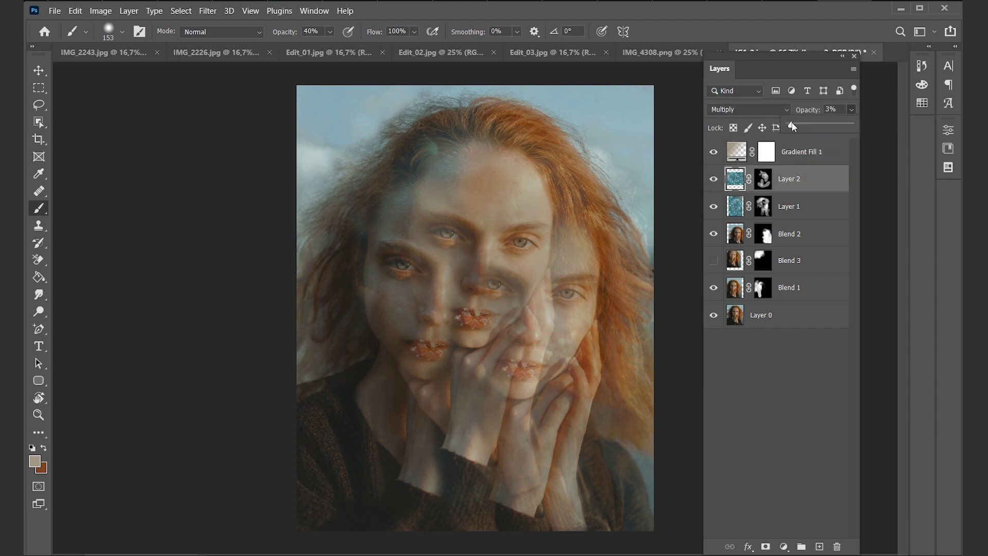
# Compare the portrait with and without texture Layer 1, and set that layer's opacity to 22%.
pyautogui.click(715, 208)
pyautogui.click(714, 208)
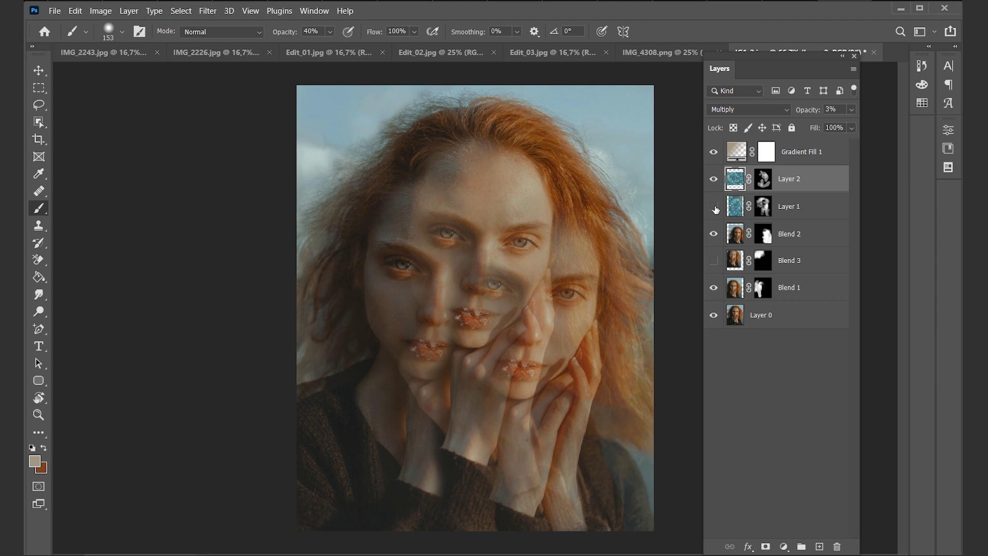
pyautogui.click(715, 207)
pyautogui.click(818, 207)
pyautogui.click(852, 109)
pyautogui.click(799, 125)
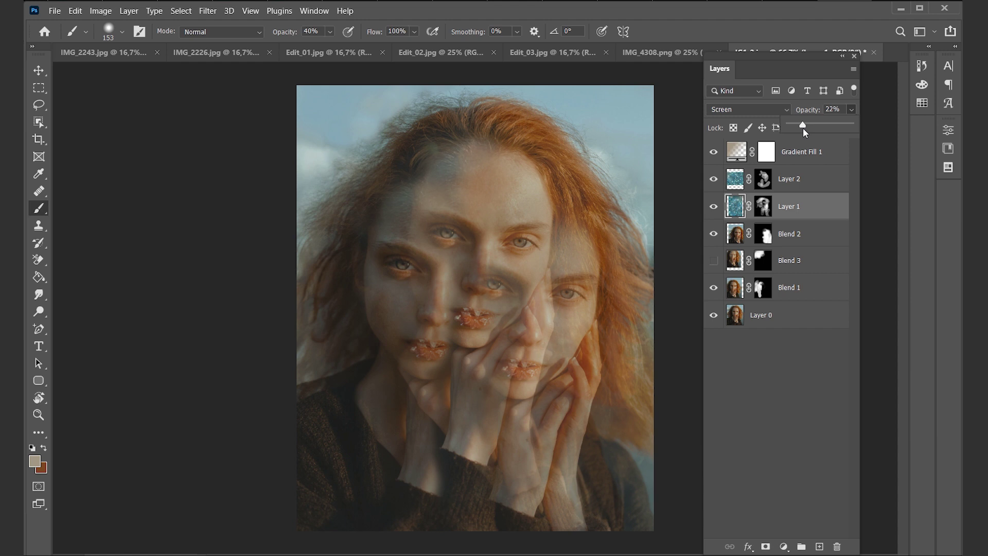
# Add a Levels adjustment layer above Gradient Fill 1 with the black input at 4 and the white input at 240.
pyautogui.click(713, 153)
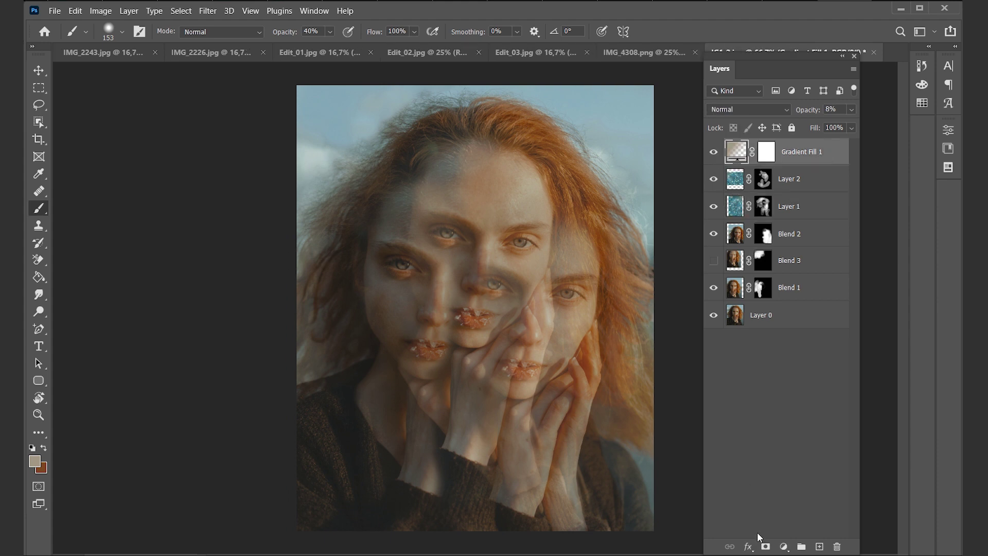
pyautogui.click(784, 547)
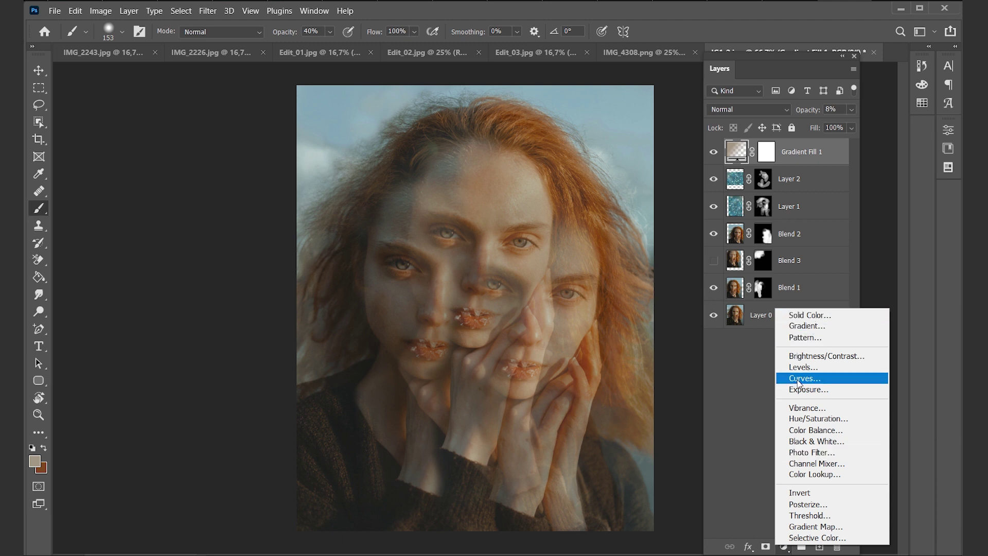
pyautogui.click(806, 366)
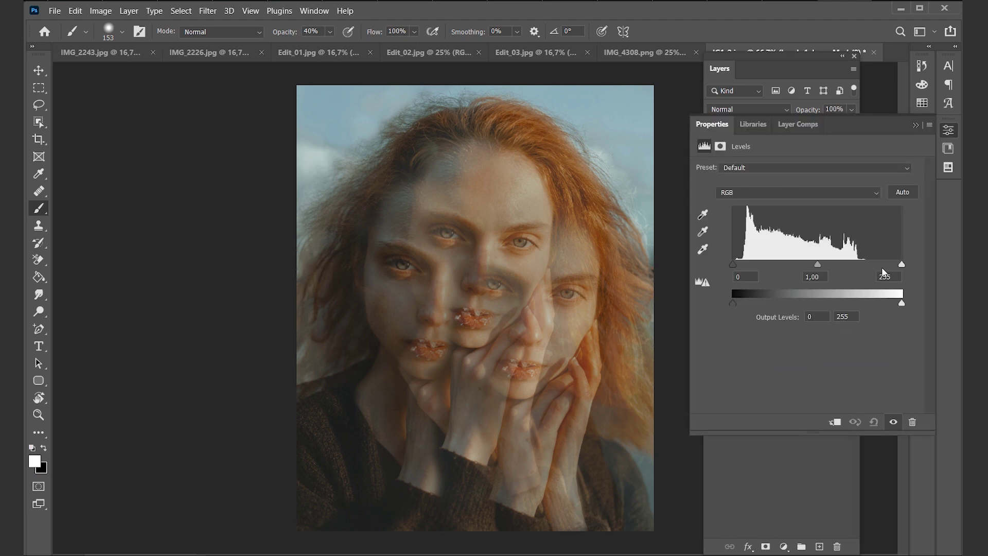
pyautogui.moveTo(902, 265)
pyautogui.mouseDown()
pyautogui.moveTo(881, 264)
pyautogui.moveTo(893, 266)
pyautogui.mouseUp()
pyautogui.moveTo(809, 263); pyautogui.dragTo(812, 266)
pyautogui.moveTo(733, 265); pyautogui.dragTo(736, 266)
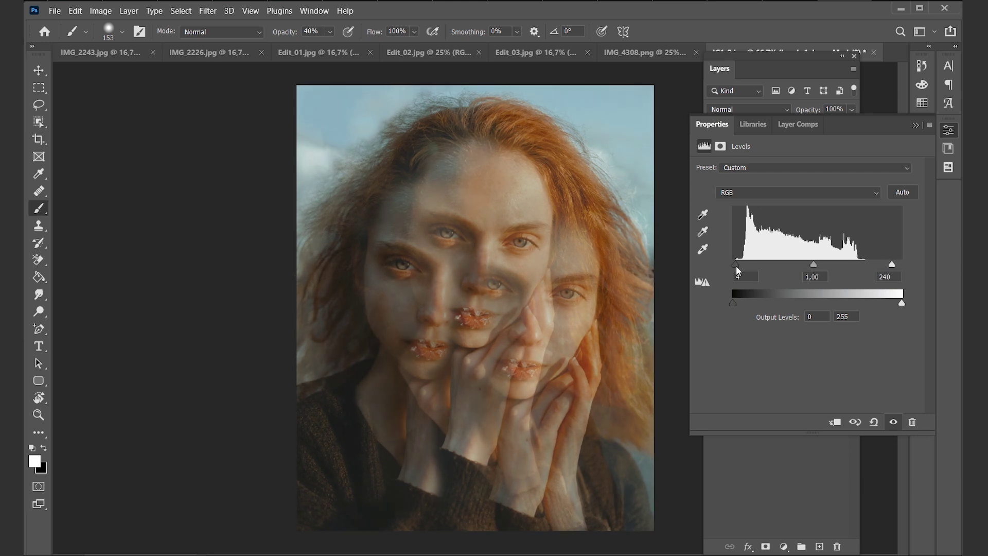
pyautogui.click(916, 125)
# Add an Exposure adjustment layer above Levels 1 with exposure +0.29, offset +0.0006 and gamma correction 1.05.
pyautogui.click(784, 546)
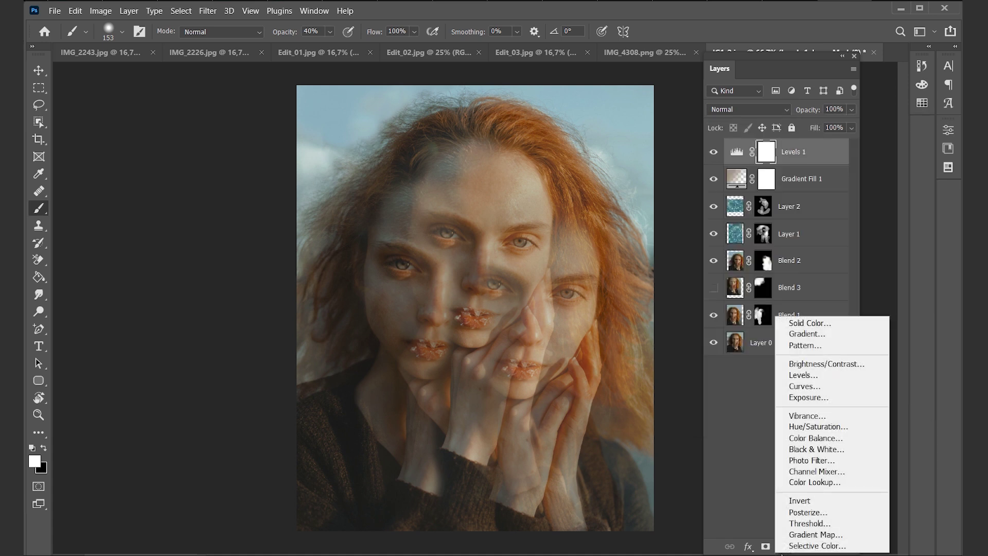
pyautogui.click(826, 396)
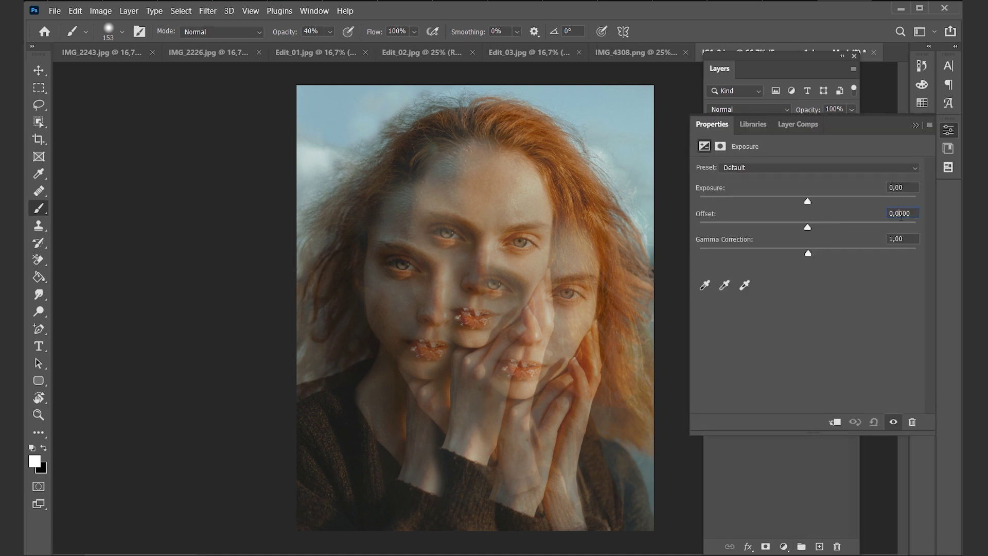
pyautogui.press('Up')
pyautogui.moveTo(808, 202); pyautogui.dragTo(805, 205)
pyautogui.moveTo(804, 255); pyautogui.dragTo(803, 256)
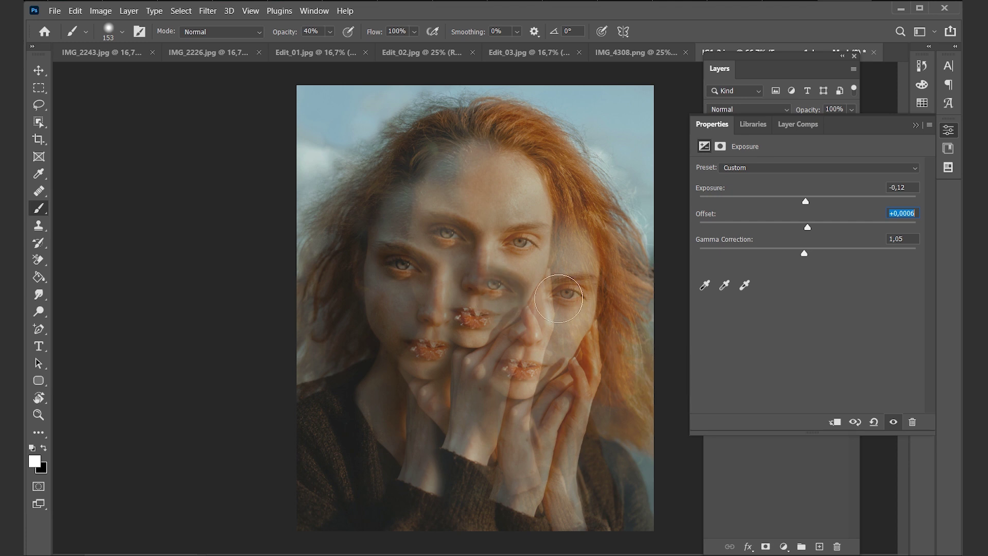
pyautogui.moveTo(806, 199); pyautogui.dragTo(811, 200)
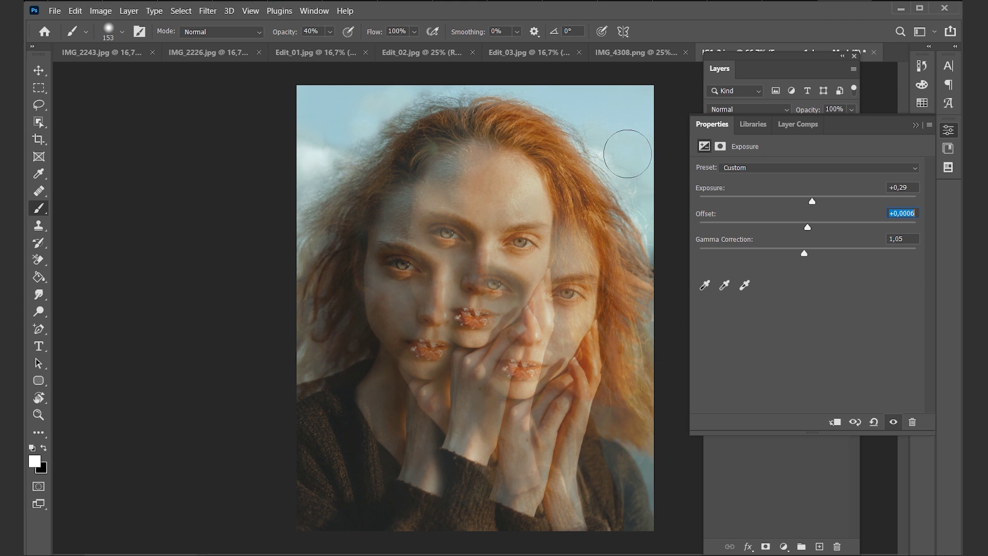
pyautogui.moveTo(803, 257); pyautogui.dragTo(803, 262)
pyautogui.click(915, 125)
# Check the portrait with and without Blend 3, and view the example edits Edit_01.jpg and Edit_02.jpg.
pyautogui.click(803, 178)
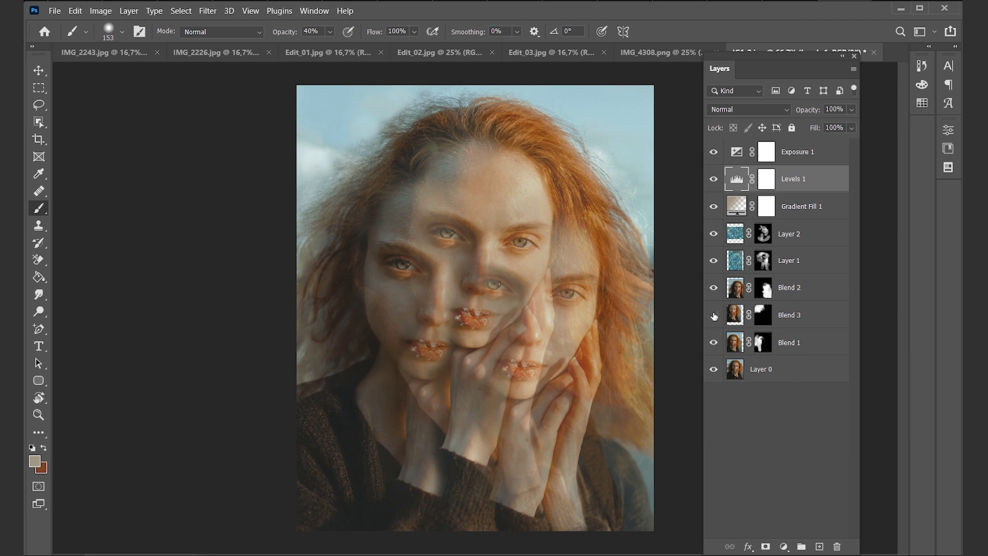
pyautogui.click(714, 315)
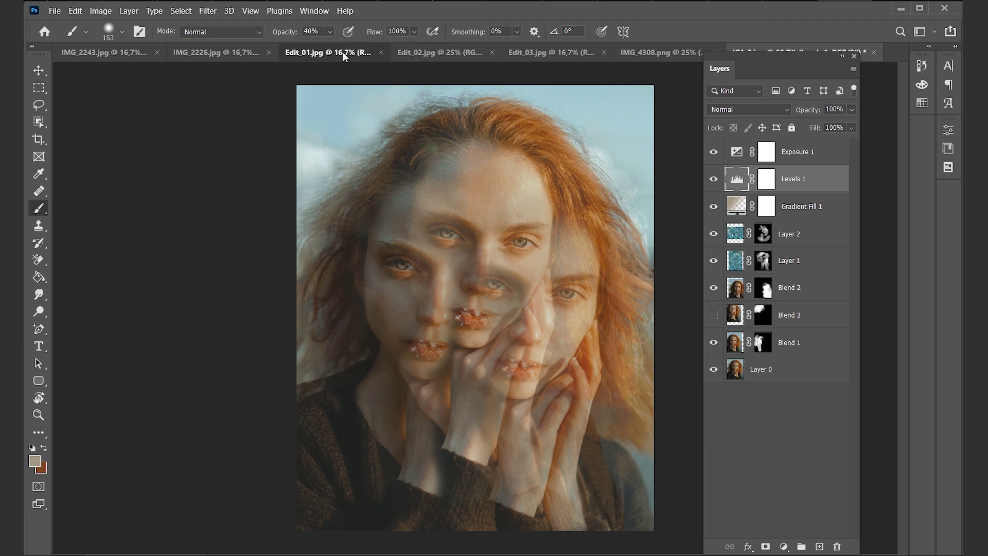
pyautogui.click(342, 51)
pyautogui.click(456, 54)
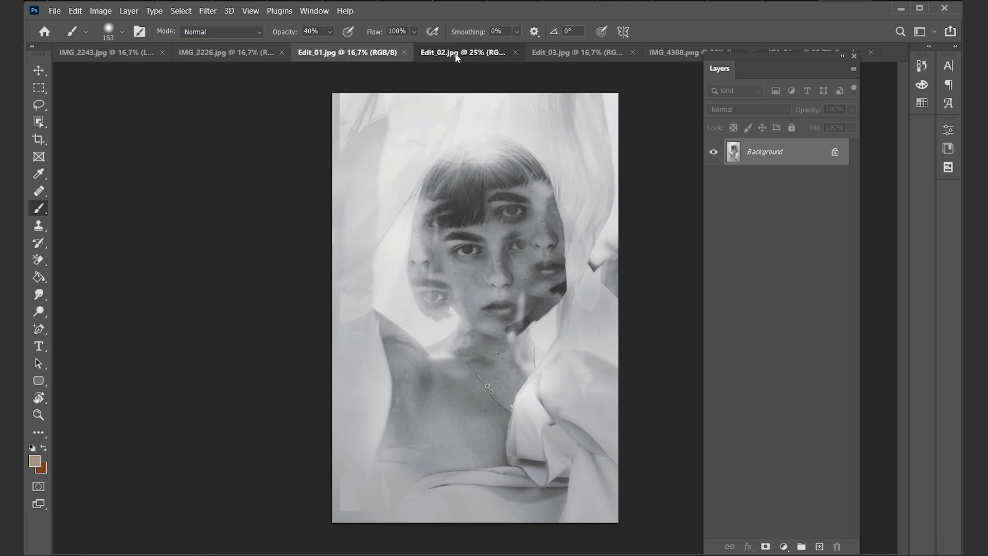
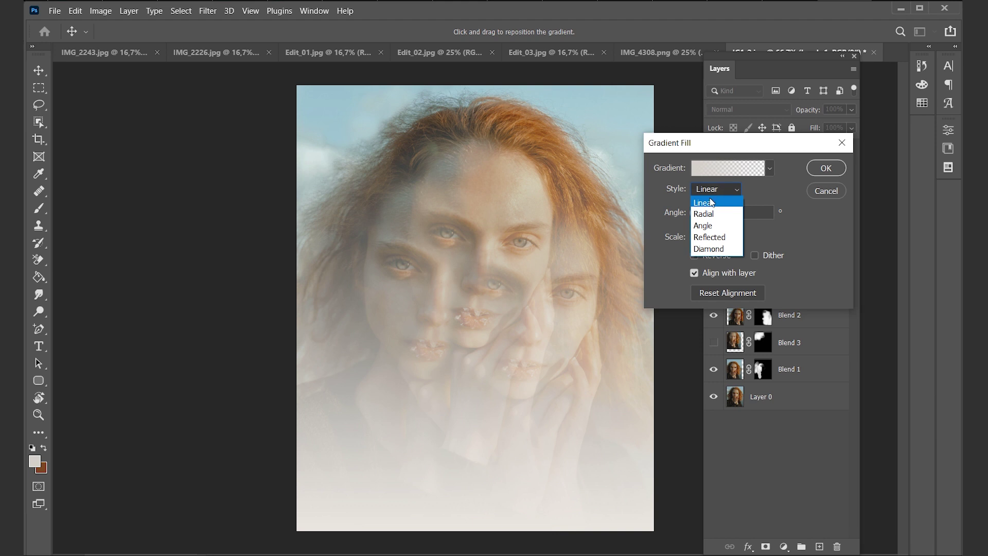
# Make the new light-to-transparent gradient fill radial at 34% scale, centred over the middle of the overlapping faces.
pyautogui.click(709, 212)
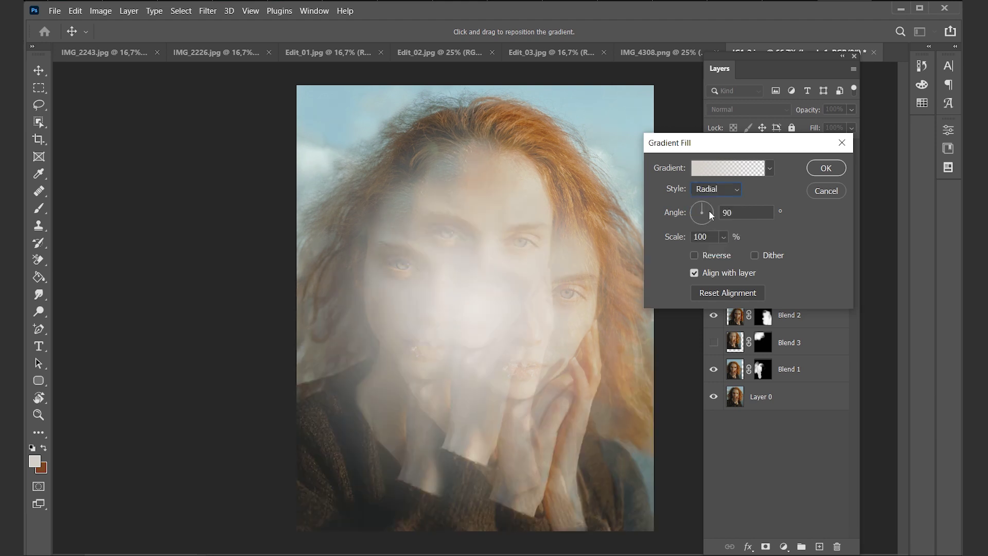
pyautogui.click(724, 236)
pyautogui.click(502, 292)
pyautogui.moveTo(501, 292); pyautogui.dragTo(530, 287)
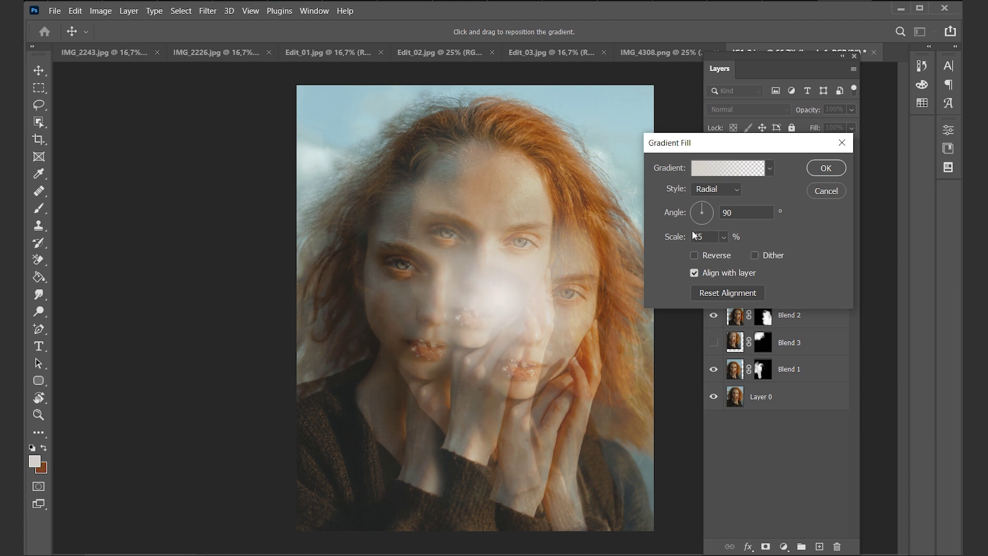
pyautogui.click(723, 238)
pyautogui.moveTo(731, 253); pyautogui.dragTo(725, 254)
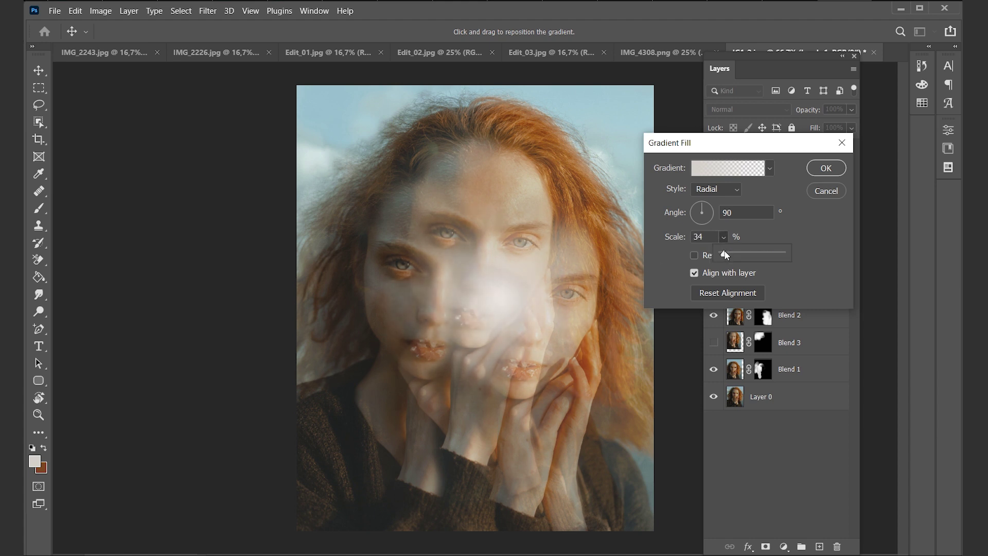
pyautogui.click(822, 167)
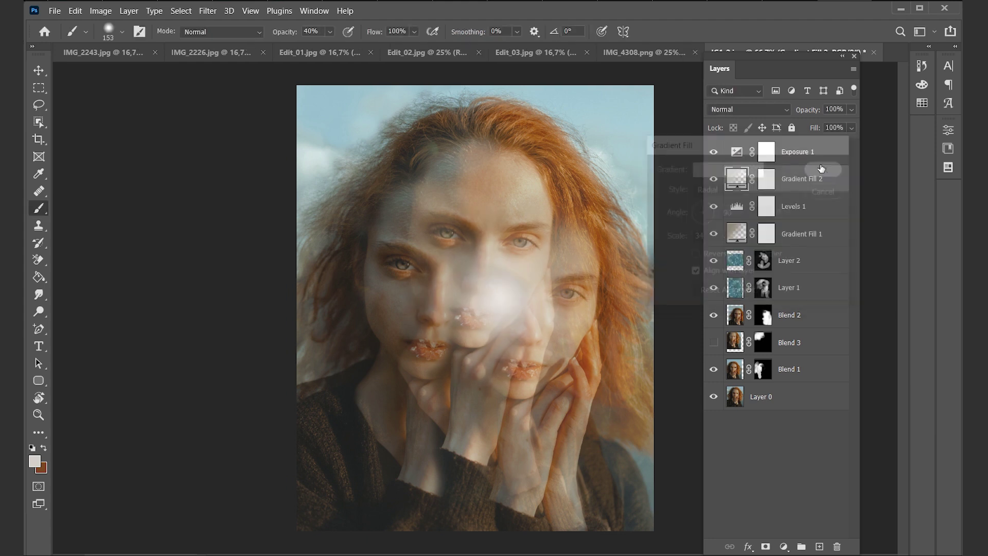
# Move Gradient Fill 2 directly above Layer 0, check its effect, and set its opacity to 43%.
pyautogui.moveTo(817, 182); pyautogui.dragTo(788, 380)
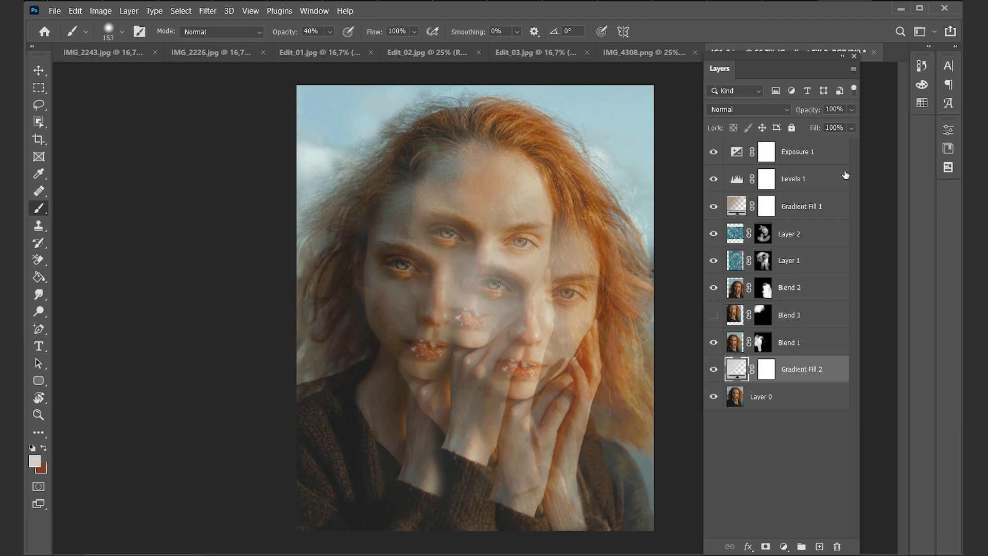
pyautogui.click(714, 370)
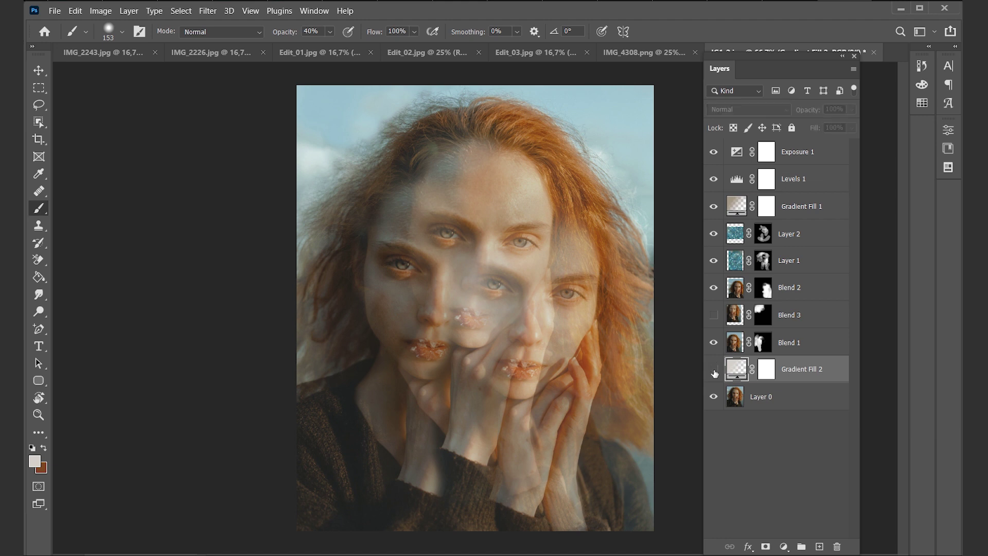
pyautogui.click(714, 370)
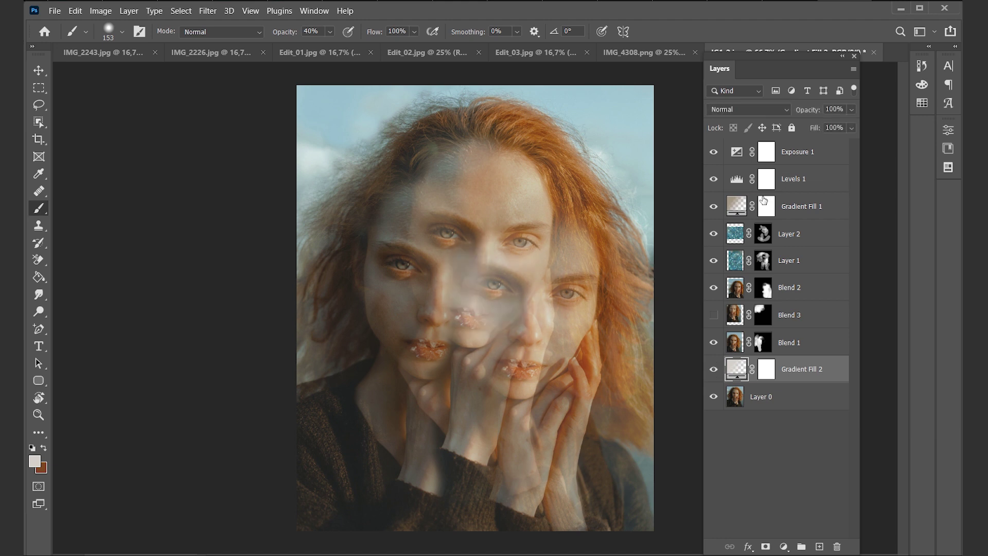
pyautogui.click(850, 110)
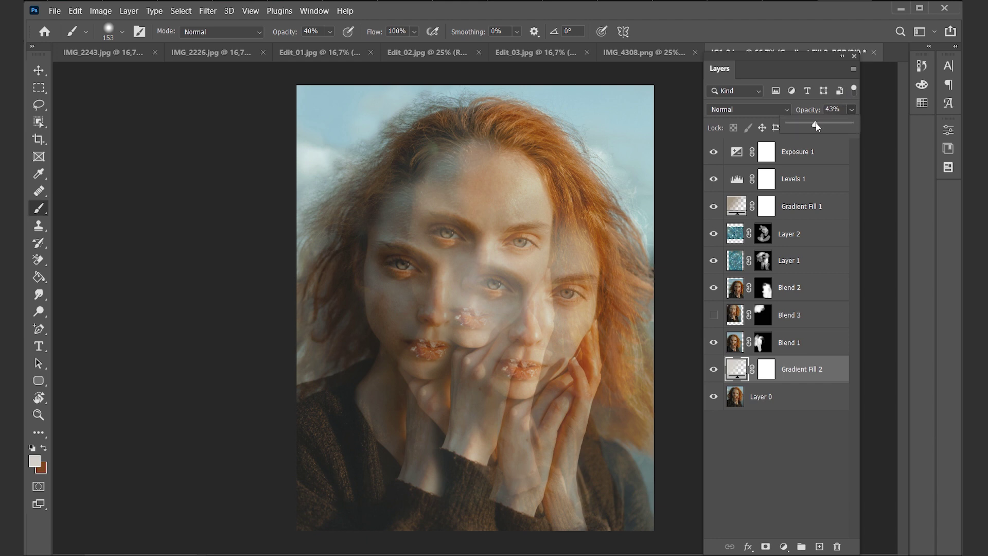
pyautogui.moveTo(852, 124); pyautogui.dragTo(817, 126)
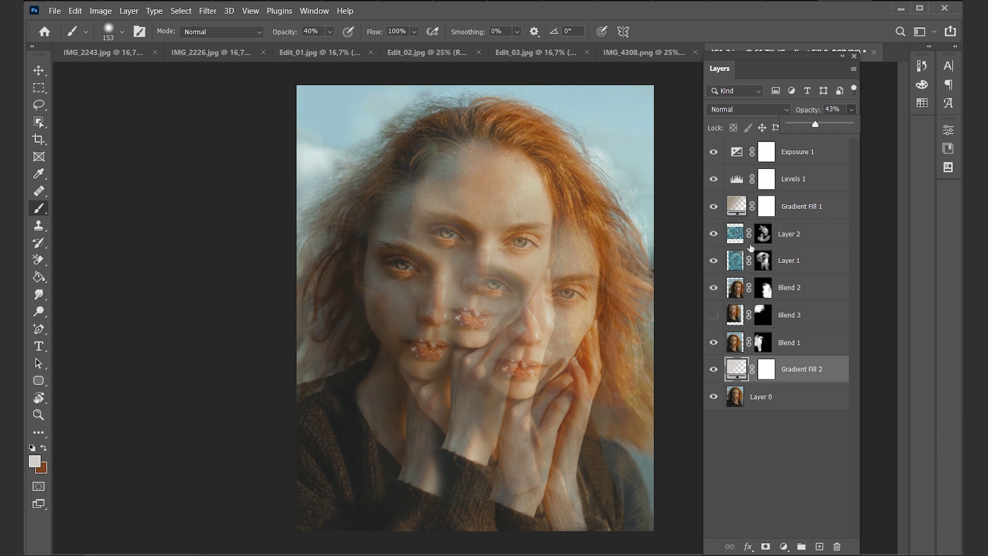
# Compare the finished composition with and without the extra face on the Blend 3 layer.
pyautogui.click(713, 315)
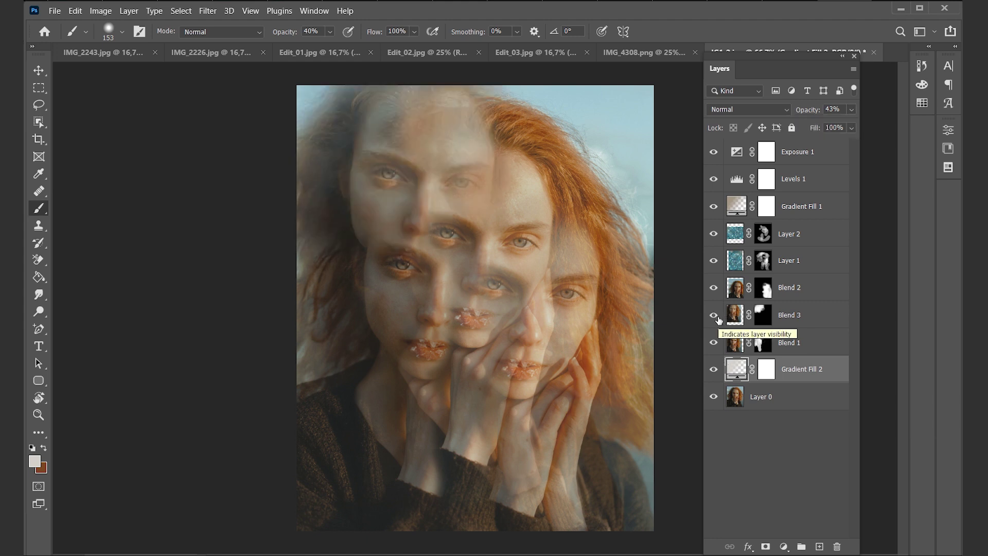
pyautogui.click(718, 317)
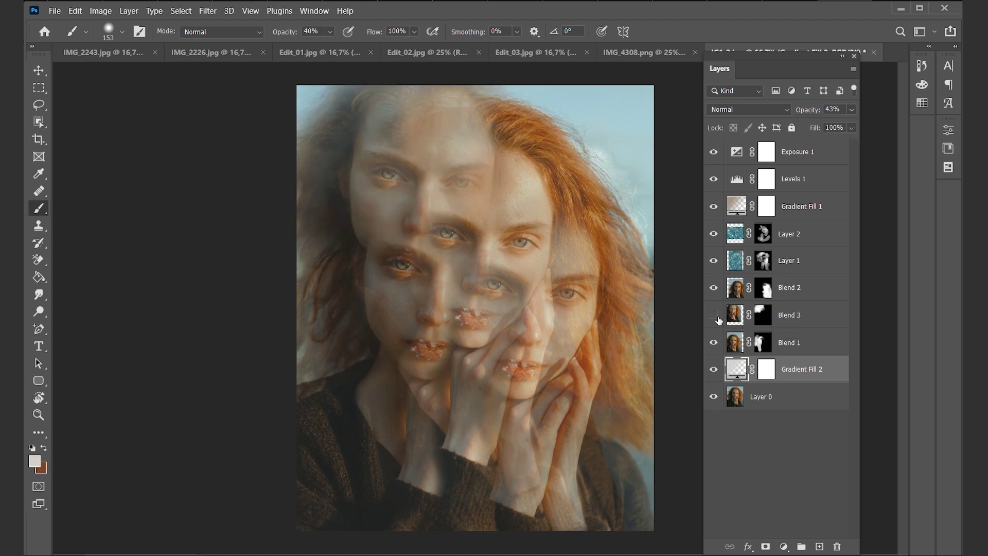